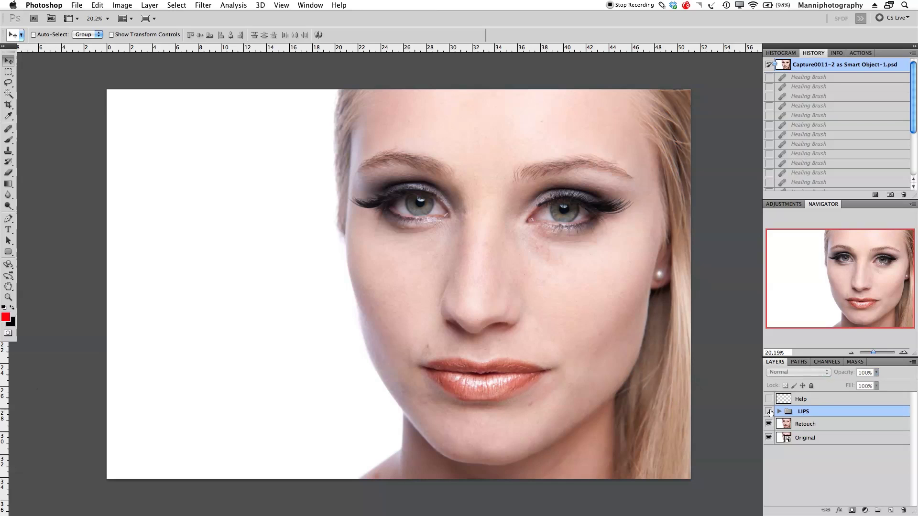
# Toggle the LIPS group's visibility, leaving it shown, then show the Help layer and make it active
pyautogui.click(768, 412)
pyautogui.click(769, 412)
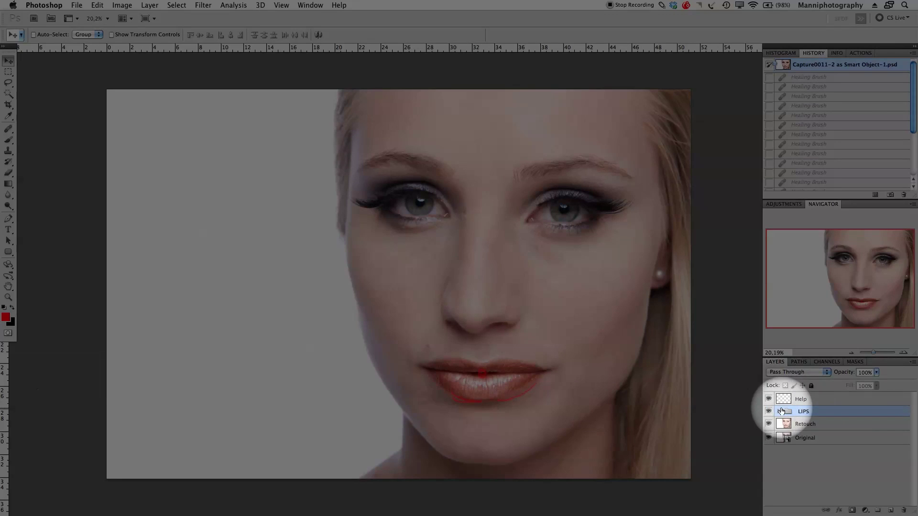
pyautogui.click(769, 399)
pyautogui.click(812, 403)
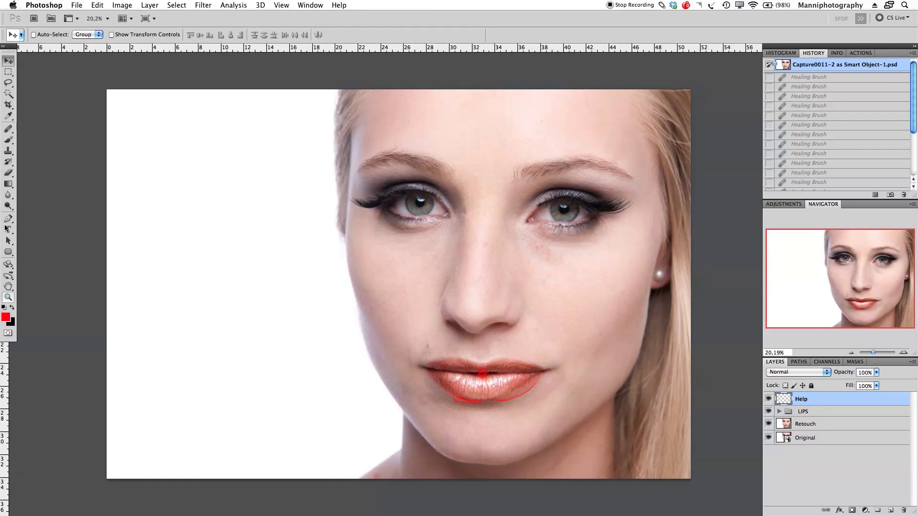
# Choose the Brush tool and set the foreground colour to bright yellow for annotating
pyautogui.click(9, 140)
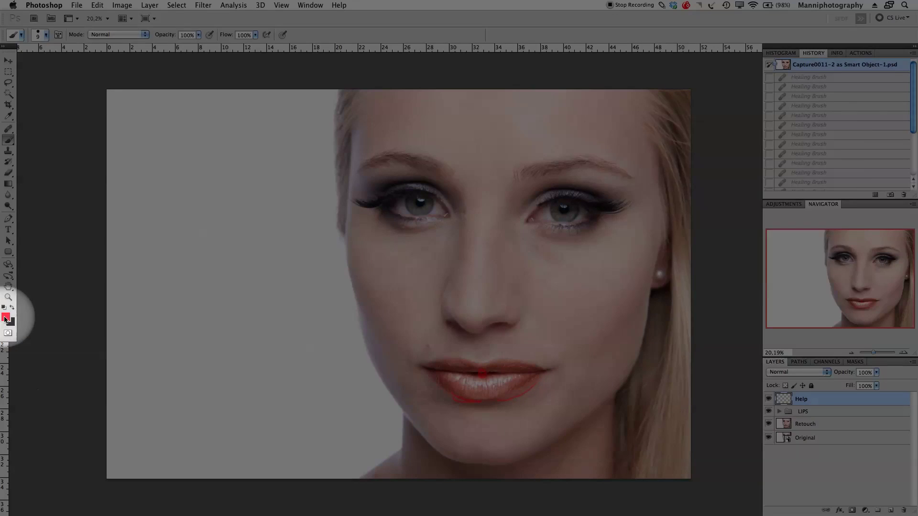
pyautogui.click(5, 317)
pyautogui.click(729, 245)
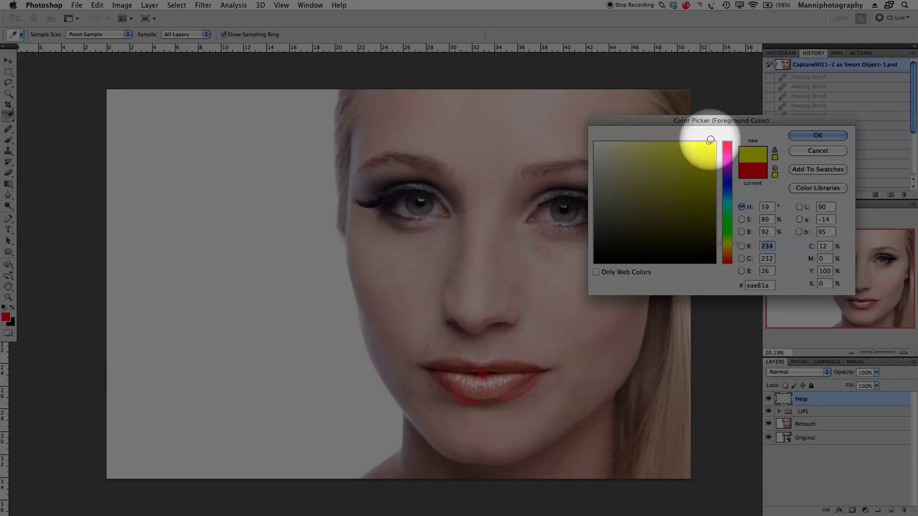
pyautogui.click(817, 135)
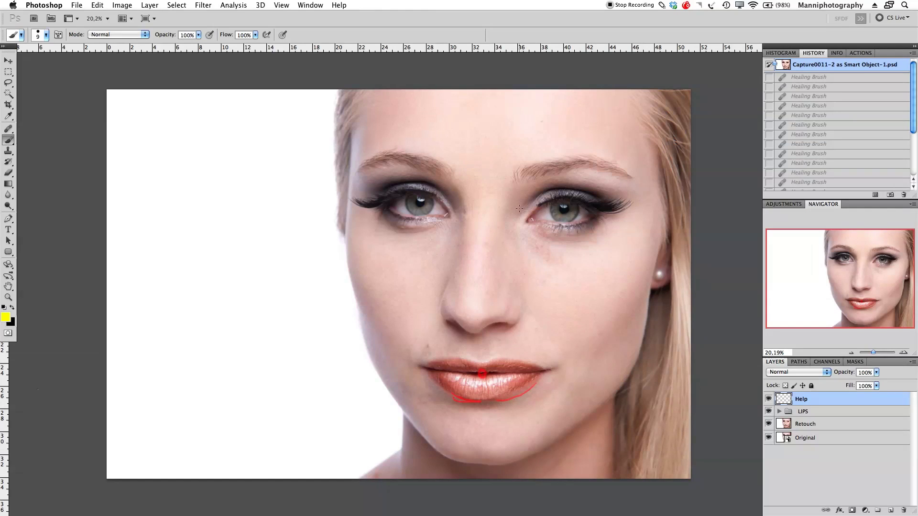
# Circle the blemishes beside the bridge of the nose and on the forehead above the right-hand eyebrow in yellow
pyautogui.moveTo(478, 252); pyautogui.dragTo(438, 257)
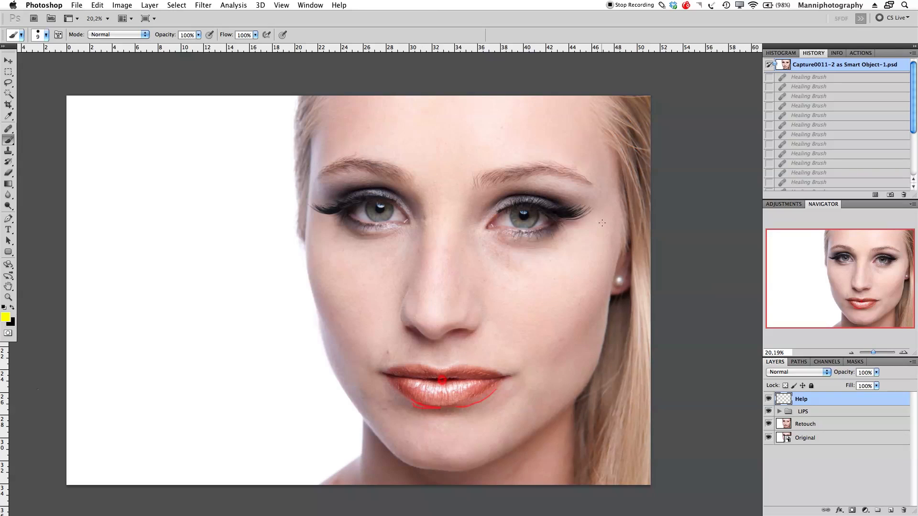
pyautogui.moveTo(423, 225); pyautogui.dragTo(428, 226)
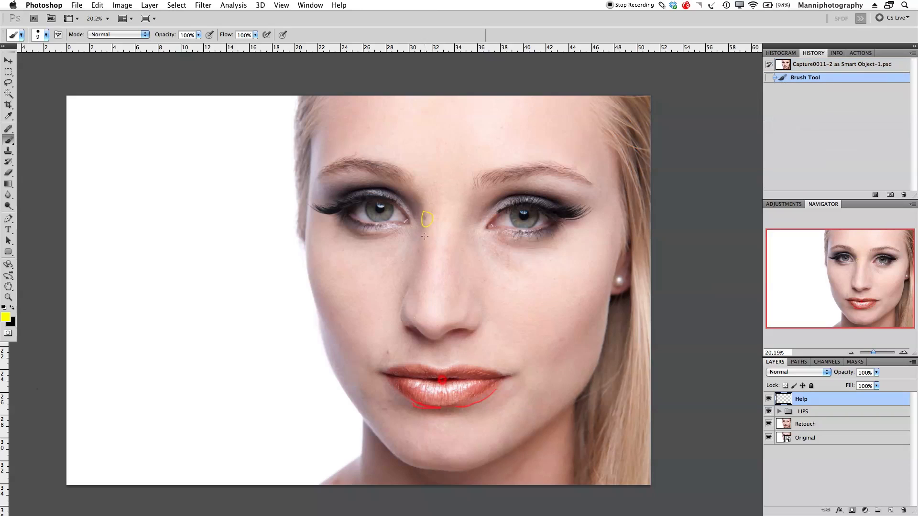
pyautogui.moveTo(416, 188); pyautogui.dragTo(419, 191)
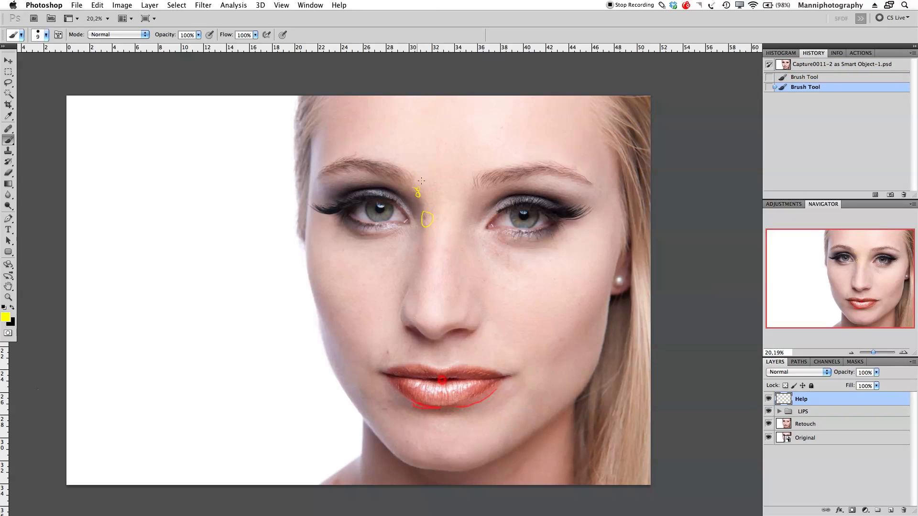
pyautogui.moveTo(496, 126)
pyautogui.mouseDown()
pyautogui.moveTo(523, 152)
pyautogui.moveTo(569, 167)
pyautogui.moveTo(581, 147)
pyautogui.mouseUp()
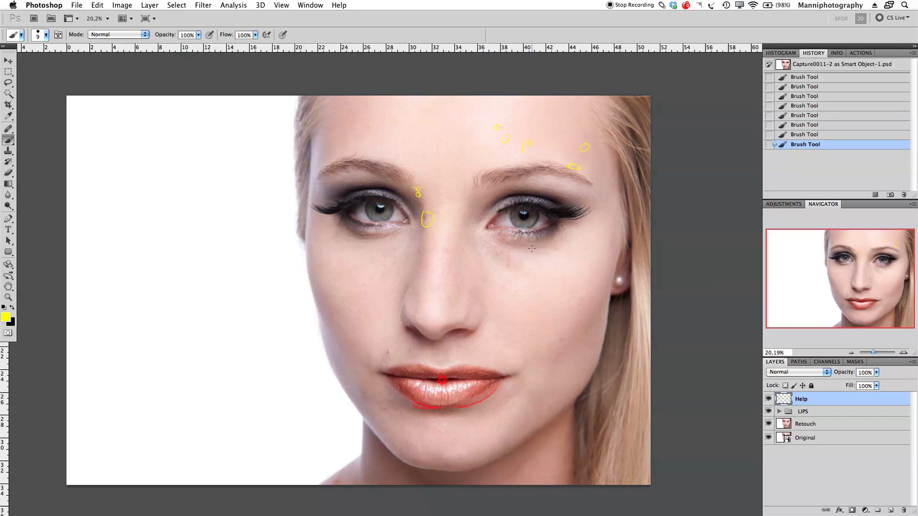
# Mark the lines and discoloured skin under both eyes and beside the upper nose with yellow strokes
pyautogui.moveTo(495, 252)
pyautogui.mouseDown()
pyautogui.moveTo(516, 262)
pyautogui.moveTo(494, 243)
pyautogui.moveTo(483, 249)
pyautogui.moveTo(514, 271)
pyautogui.moveTo(501, 255)
pyautogui.moveTo(511, 260)
pyautogui.moveTo(514, 247)
pyautogui.moveTo(547, 242)
pyautogui.mouseUp()
pyautogui.moveTo(363, 245)
pyautogui.mouseDown()
pyautogui.moveTo(390, 231)
pyautogui.moveTo(362, 232)
pyautogui.mouseUp()
pyautogui.moveTo(422, 243); pyautogui.dragTo(419, 252)
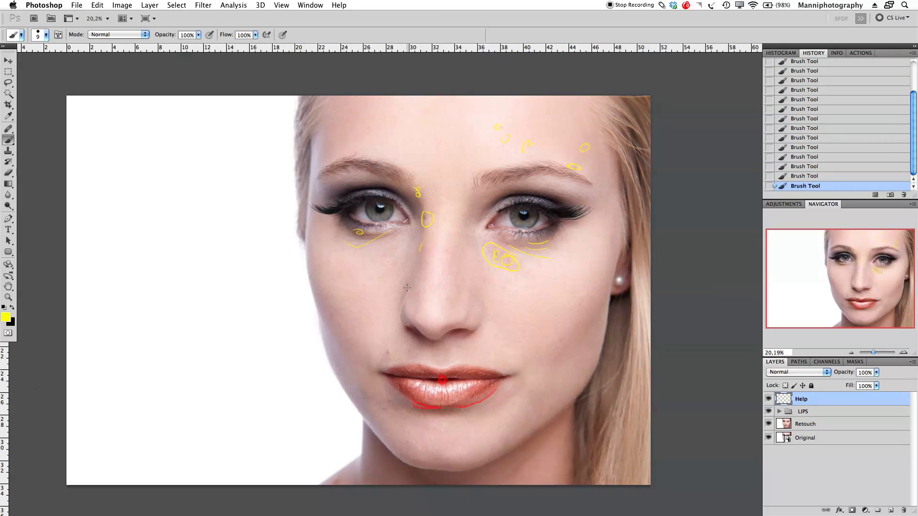
# Mark the problem areas on the cheeks, around the mouth and chin, on the neck and down the nose in yellow
pyautogui.moveTo(497, 327); pyautogui.dragTo(526, 368)
pyautogui.moveTo(569, 411); pyautogui.dragTo(525, 478)
pyautogui.moveTo(376, 470); pyautogui.dragTo(381, 484)
pyautogui.moveTo(360, 350)
pyautogui.mouseDown()
pyautogui.moveTo(367, 366)
pyautogui.moveTo(364, 346)
pyautogui.mouseUp()
pyautogui.moveTo(333, 307)
pyautogui.mouseDown()
pyautogui.moveTo(336, 327)
pyautogui.moveTo(344, 303)
pyautogui.mouseUp()
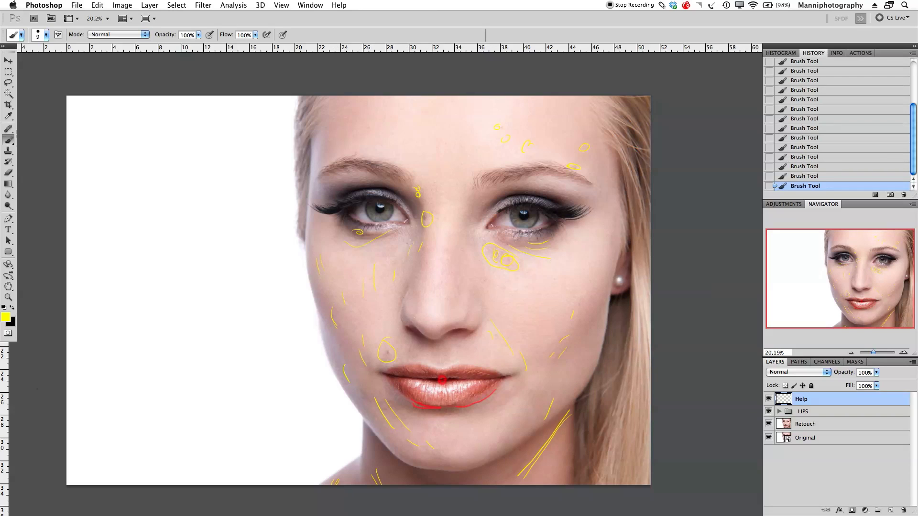
pyautogui.moveTo(432, 263)
pyautogui.mouseDown()
pyautogui.moveTo(434, 286)
pyautogui.moveTo(450, 290)
pyautogui.moveTo(431, 266)
pyautogui.moveTo(451, 291)
pyautogui.mouseUp()
# Mark the fine hairs and uneven skin between the eyebrows and across the nose bridge with short yellow strokes
pyautogui.moveTo(873, 353); pyautogui.dragTo(876, 352)
pyautogui.moveTo(565, 201); pyautogui.dragTo(554, 413)
pyautogui.scroll(5, 481, 332)
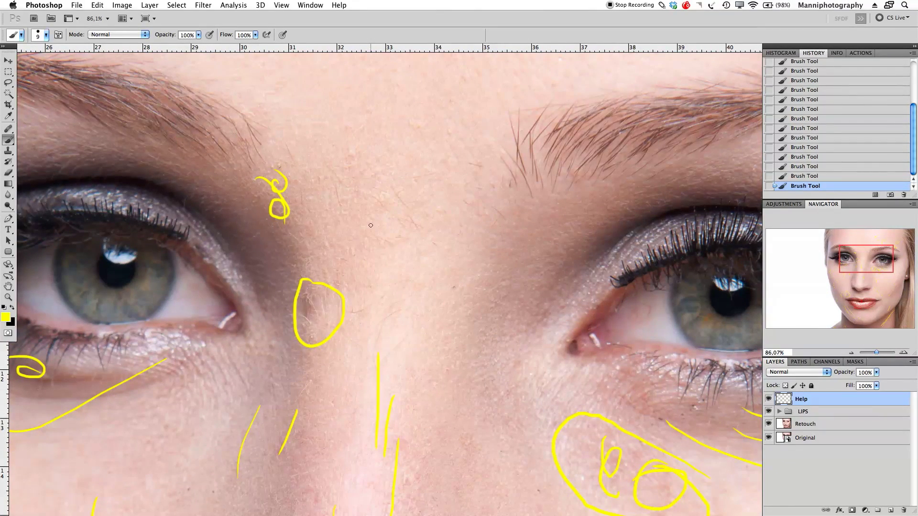
pyautogui.moveTo(299, 160); pyautogui.dragTo(307, 178)
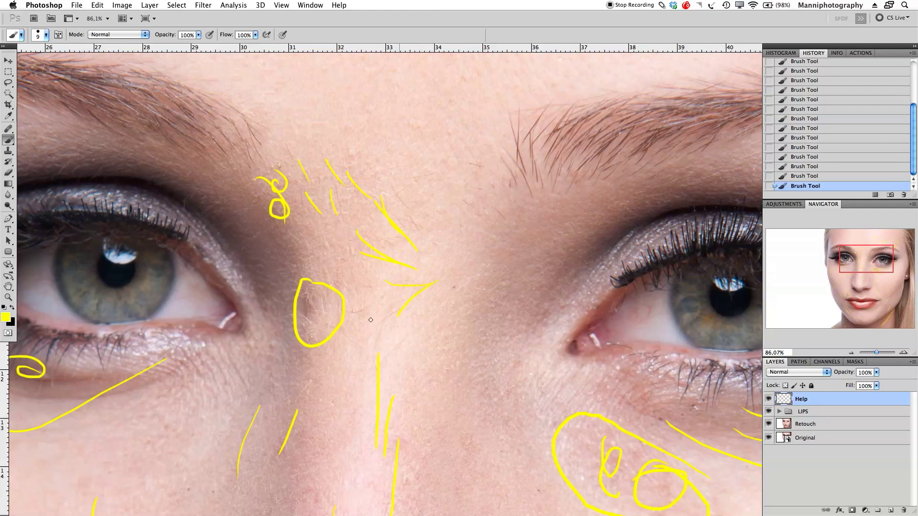
pyautogui.moveTo(386, 346); pyautogui.dragTo(397, 339)
pyautogui.moveTo(454, 259); pyautogui.dragTo(461, 227)
pyautogui.moveTo(413, 215); pyautogui.dragTo(434, 250)
pyautogui.moveTo(383, 209); pyautogui.dragTo(415, 225)
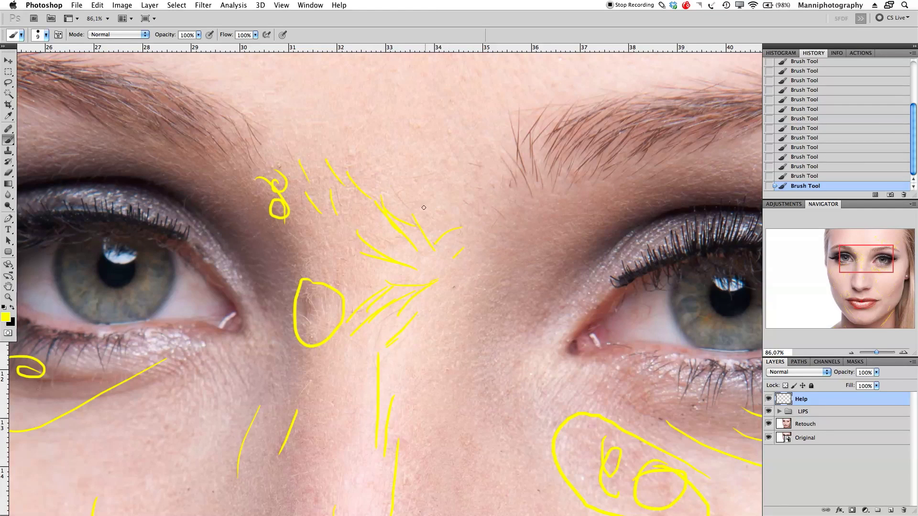
# Mark the stray hairs along the upper edge of both eyebrows with yellow strokes
pyautogui.moveTo(447, 135); pyautogui.dragTo(555, 354)
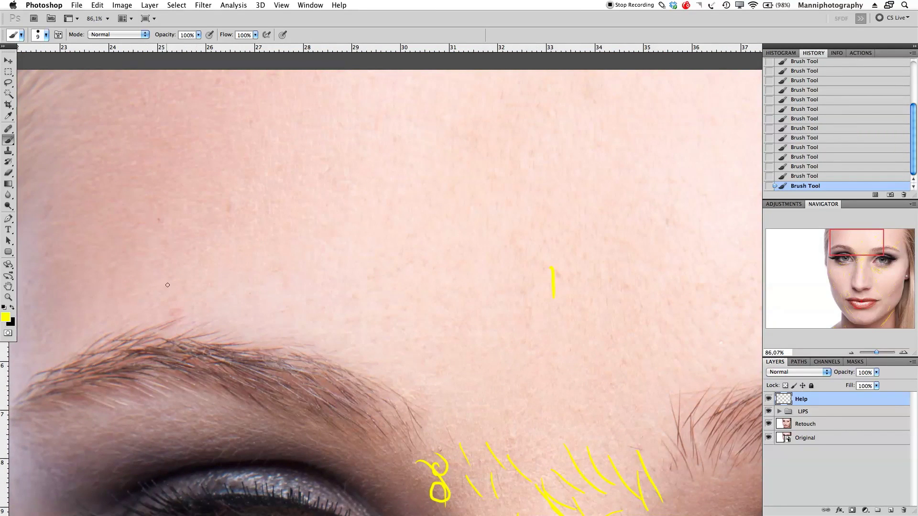
pyautogui.moveTo(177, 299); pyautogui.dragTo(301, 266)
pyautogui.moveTo(267, 292)
pyautogui.mouseDown()
pyautogui.moveTo(192, 316)
pyautogui.moveTo(193, 296)
pyautogui.mouseUp()
pyautogui.moveTo(291, 332); pyautogui.dragTo(123, 348)
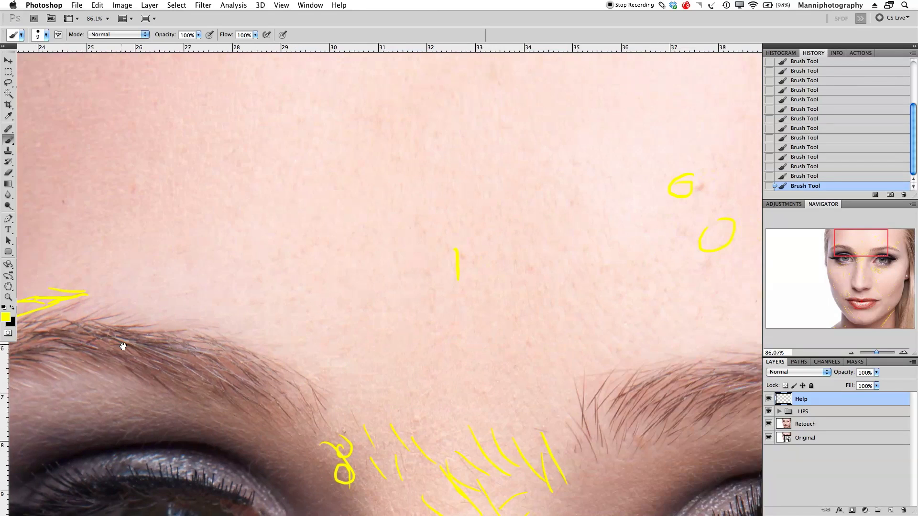
pyautogui.moveTo(520, 348); pyautogui.dragTo(329, 318)
pyautogui.moveTo(511, 287); pyautogui.dragTo(616, 291)
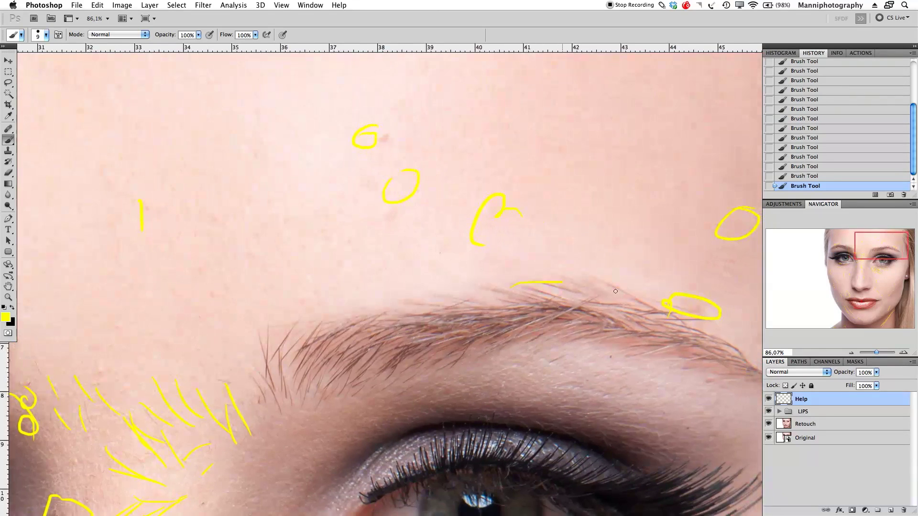
# Mark the fine hairs and spots between the nose, upper lip and right-hand mouth corner with yellow strokes
pyautogui.moveTo(393, 142); pyautogui.dragTo(555, 251)
pyautogui.moveTo(601, 332); pyautogui.dragTo(407, 59)
pyautogui.moveTo(552, 330); pyautogui.dragTo(566, 177)
pyautogui.moveTo(417, 270); pyautogui.dragTo(695, 156)
pyautogui.moveTo(479, 356); pyautogui.dragTo(431, 390)
pyautogui.moveTo(365, 418); pyautogui.dragTo(370, 299)
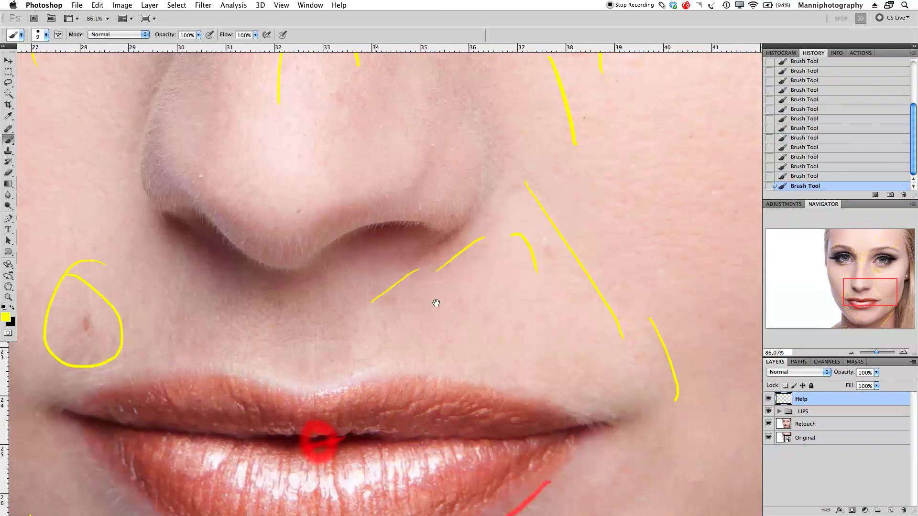
pyautogui.moveTo(534, 366); pyautogui.dragTo(592, 415)
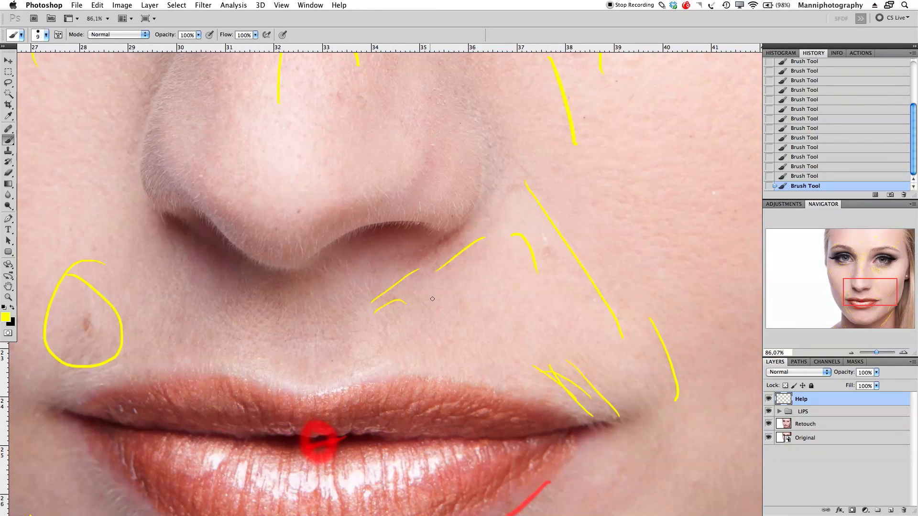
pyautogui.moveTo(544, 251); pyautogui.dragTo(545, 286)
# Add yellow marks for the remaining skin flaws around the nose and on the left-hand cheek
pyautogui.moveTo(362, 338); pyautogui.dragTo(531, 317)
pyautogui.moveTo(497, 119)
pyautogui.mouseDown()
pyautogui.moveTo(443, 198)
pyautogui.moveTo(311, 292)
pyautogui.moveTo(240, 221)
pyautogui.moveTo(439, 262)
pyautogui.mouseUp()
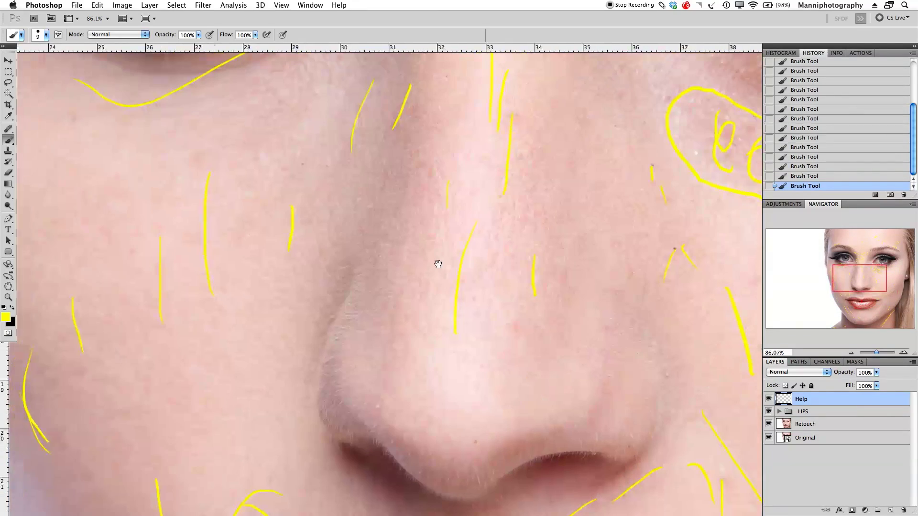
pyautogui.moveTo(314, 172); pyautogui.dragTo(307, 185)
pyautogui.moveTo(44, 134); pyautogui.dragTo(57, 143)
pyautogui.moveTo(74, 136); pyautogui.dragTo(125, 181)
# Hide the Help layer and create a new layer named Healing above it
pyautogui.moveTo(878, 353); pyautogui.dragTo(873, 353)
pyautogui.moveTo(615, 308); pyautogui.dragTo(566, 301)
pyautogui.click(768, 398)
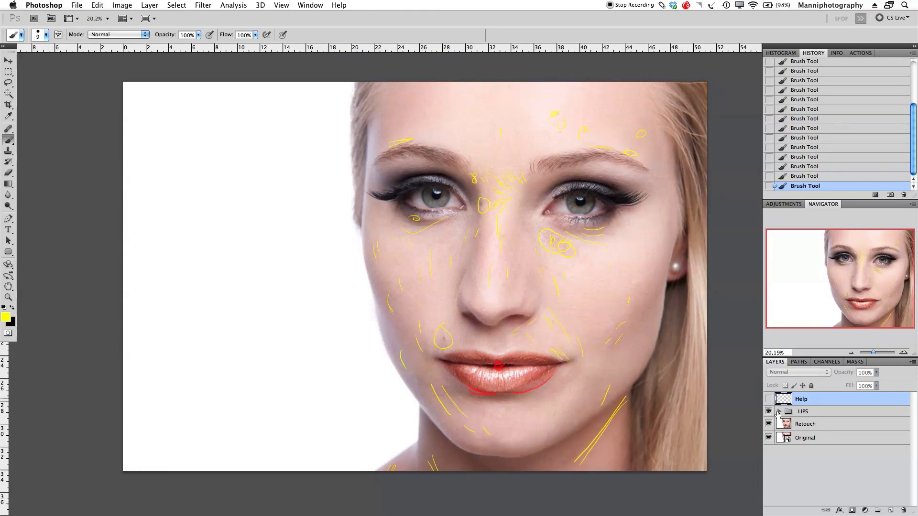
pyautogui.click(891, 511)
pyautogui.doubleClick(808, 400)
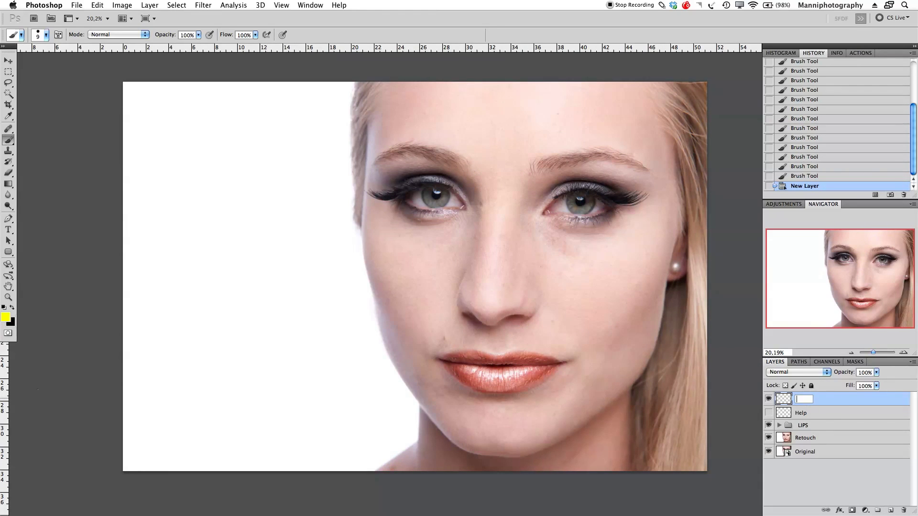
pyautogui.press('Return')
# Choose the Healing Brush tool for retouching on the Healing layer
pyautogui.moveTo(480, 315); pyautogui.dragTo(458, 317)
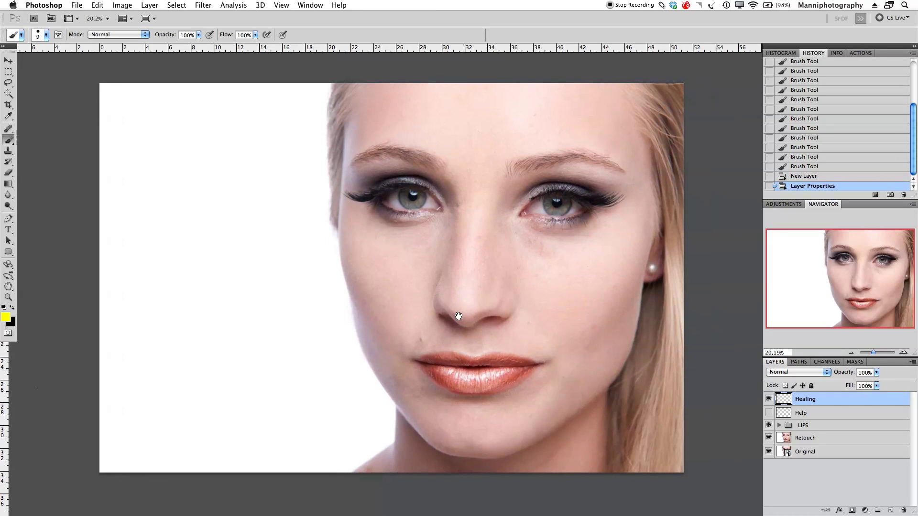
pyautogui.click(8, 128)
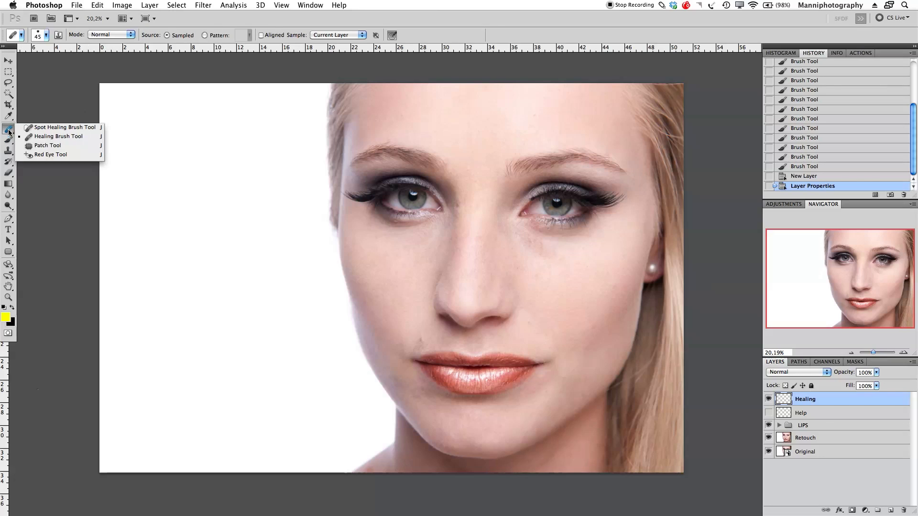
pyautogui.click(58, 137)
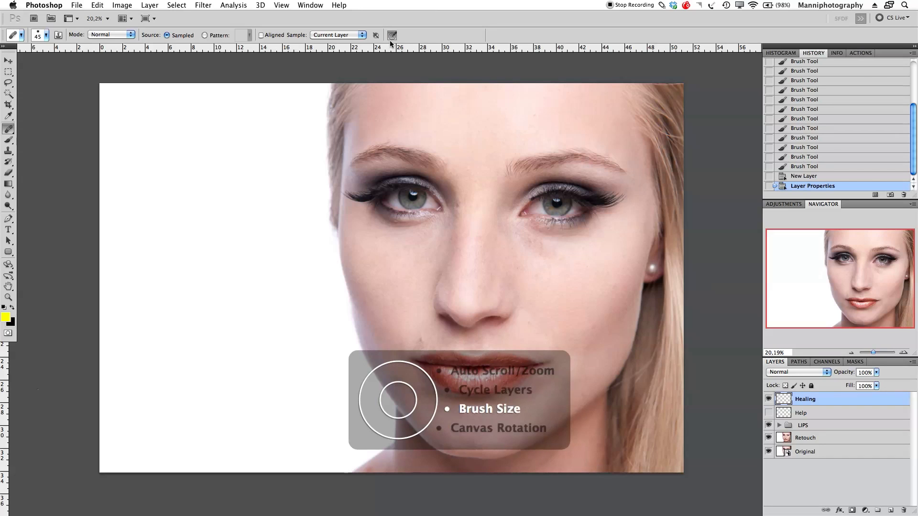
# Enlarge the healing brush to 150 px, look at its brush settings, and resize it on the canvas to 223 px
pyautogui.press(']')
pyautogui.press(']')
pyautogui.press(']')
pyautogui.press(']')
pyautogui.press(']')
pyautogui.press(']')
pyautogui.press(']')
pyautogui.press(']')
pyautogui.press(']')
pyautogui.press(']')
pyautogui.press(']')
pyautogui.press(']')
pyautogui.press('[')
pyautogui.press('[')
pyautogui.press('[')
pyautogui.press('[')
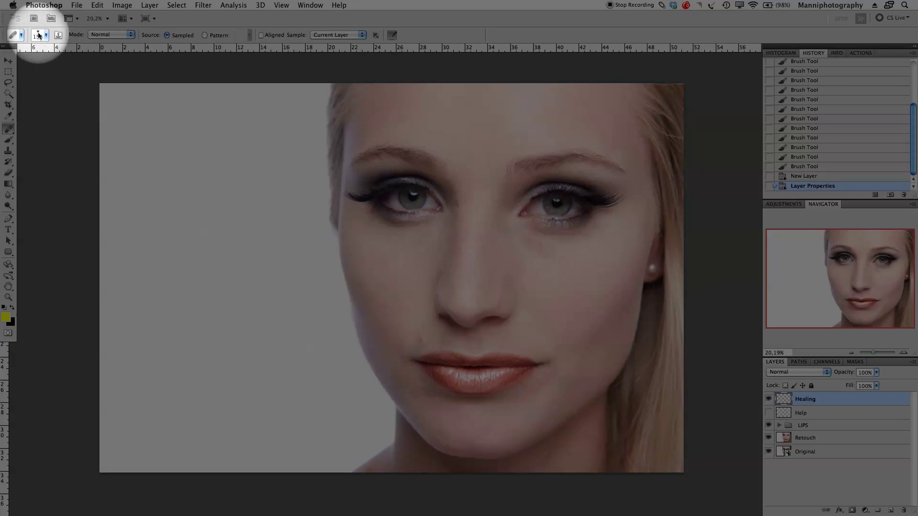
pyautogui.click(43, 35)
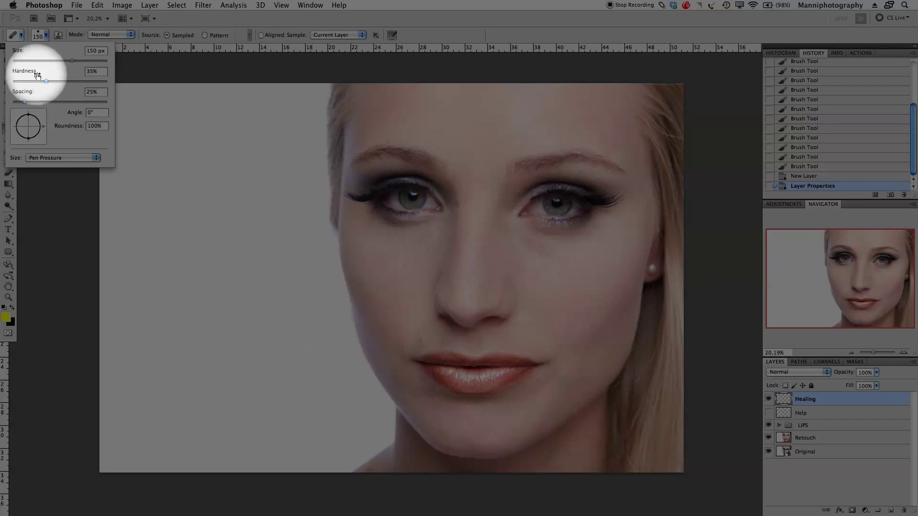
pyautogui.click(216, 111)
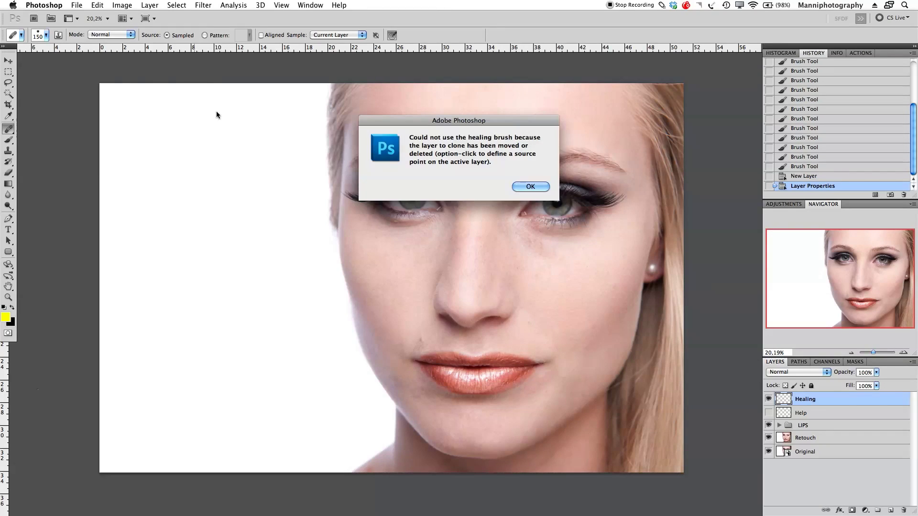
pyautogui.click(526, 184)
pyautogui.moveTo(381, 176)
pyautogui.keyDown('ctrl'); pyautogui.keyDown('alt'); pyautogui.mouseDown()
pyautogui.moveTo(472, 195)
pyautogui.moveTo(397, 184)
pyautogui.moveTo(483, 182)
pyautogui.moveTo(467, 173)
pyautogui.moveTo(463, 114)
pyautogui.moveTo(469, 180)
pyautogui.mouseUp(); pyautogui.keyUp('alt'); pyautogui.keyUp('ctrl')
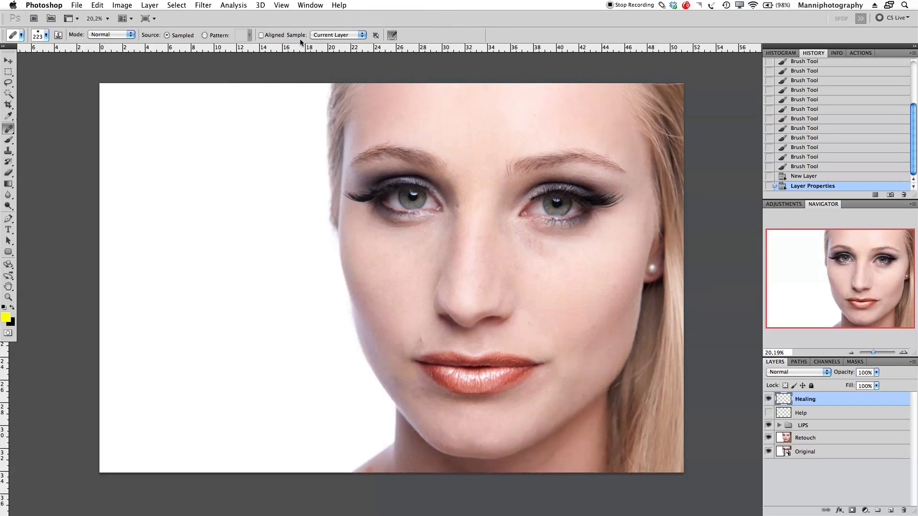
# Set the healing brush to sample All Layers and reduce its size to 70 px
pyautogui.click(327, 36)
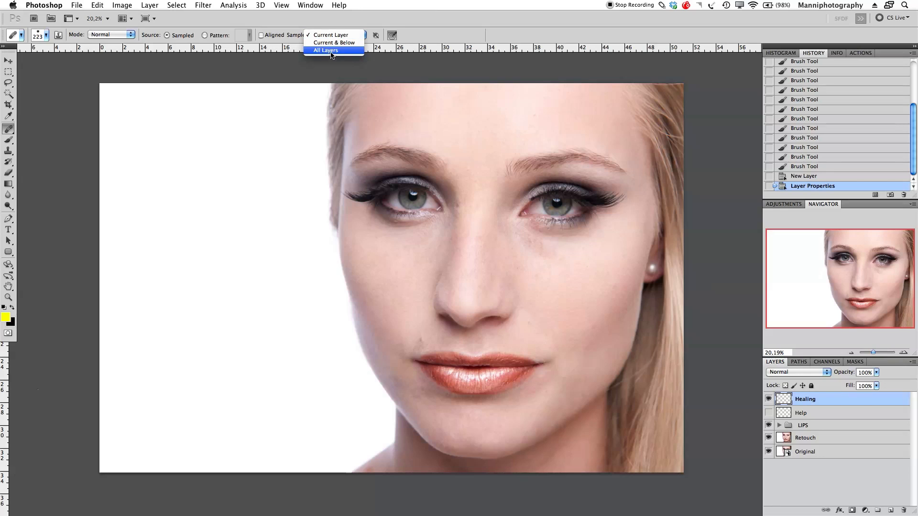
pyautogui.click(331, 50)
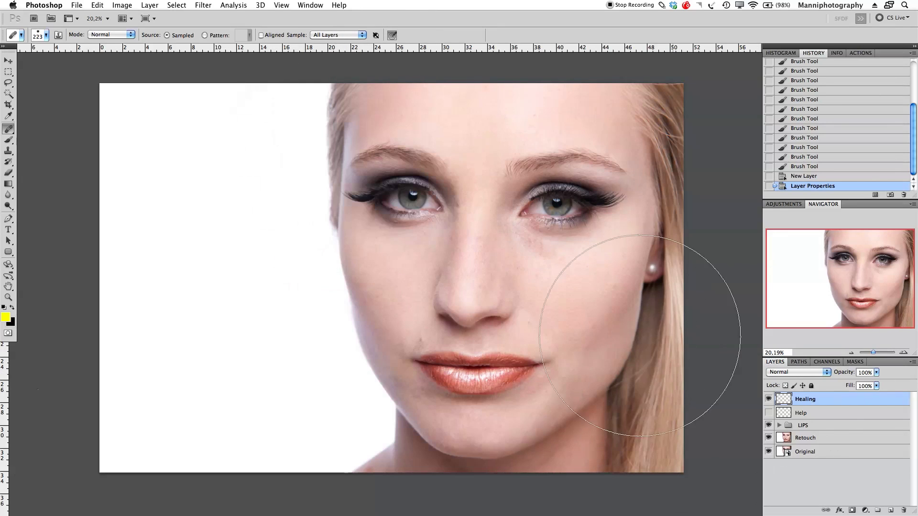
pyautogui.press('[')
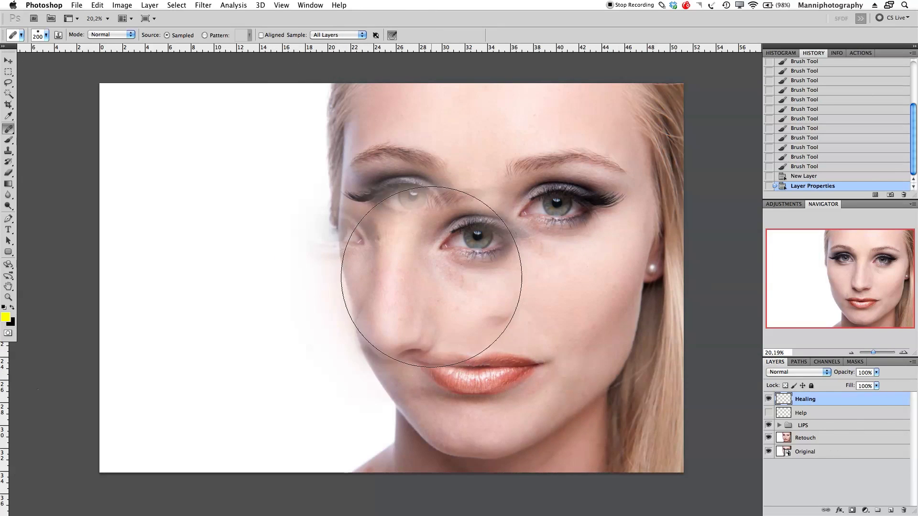
pyautogui.press('[')
pyautogui.press('[')
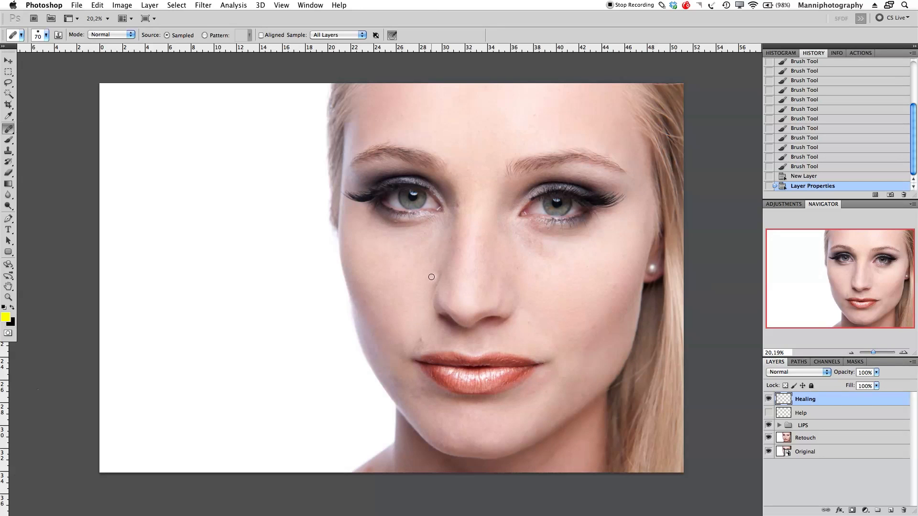
# At 100% zoom, sample clean skin near the left-hand eye's inner corner and heal the flaw beside the nose bridge
pyautogui.moveTo(874, 354); pyautogui.dragTo(877, 353)
pyautogui.moveTo(490, 71); pyautogui.dragTo(383, 270)
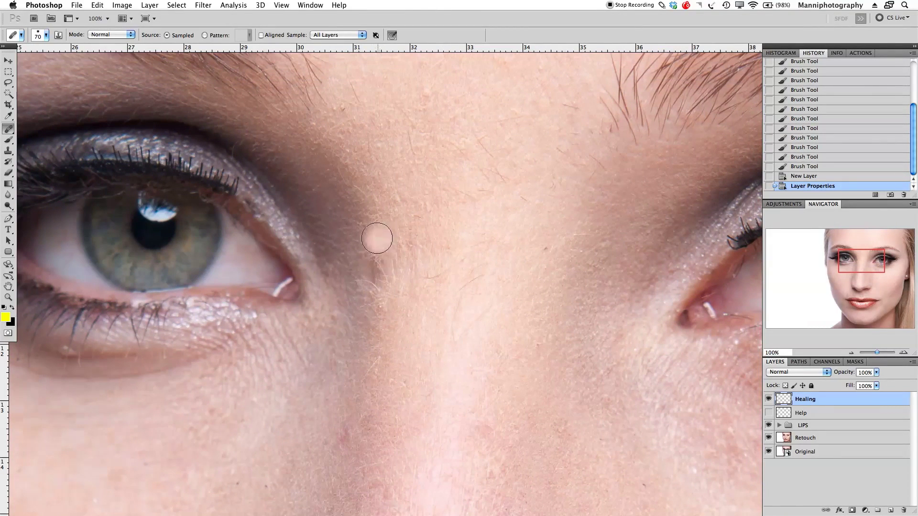
pyautogui.keyDown('alt'); pyautogui.click(350, 193); pyautogui.keyUp('alt')
pyautogui.click(371, 267)
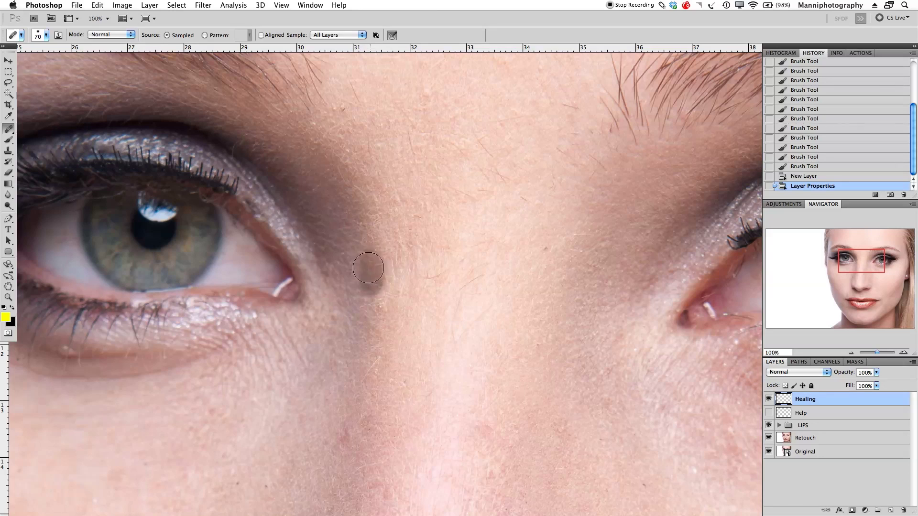
# Heal the dark spot beside the nose bridge and sample clean skin to heal flaws near the left-hand eyebrow's inner end
pyautogui.moveTo(379, 289); pyautogui.dragTo(388, 265)
pyautogui.keyDown('alt'); pyautogui.click(339, 154); pyautogui.keyUp('alt')
pyautogui.click(347, 163)
pyautogui.click(344, 113)
pyautogui.keyDown('alt'); pyautogui.click(349, 146); pyautogui.keyUp('alt')
pyautogui.click(330, 134)
pyautogui.moveTo(386, 165); pyautogui.dragTo(383, 195)
# Reduce the healing brush to 40 px and heal the small flaws on the skin between the left-hand eyebrow and nose bridge
pyautogui.press('[')
pyautogui.press('[')
pyautogui.press('[')
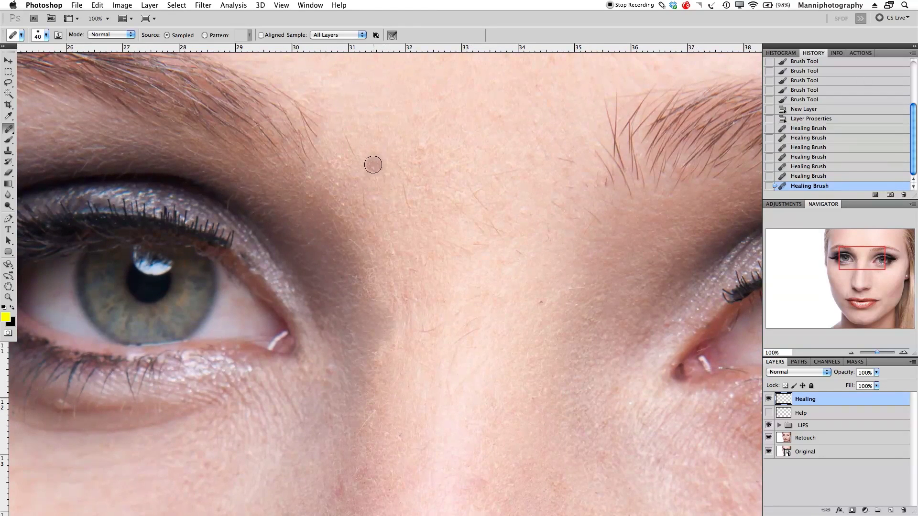
pyautogui.moveTo(348, 133)
pyautogui.mouseDown()
pyautogui.moveTo(363, 171)
pyautogui.moveTo(399, 166)
pyautogui.moveTo(404, 175)
pyautogui.mouseUp()
pyautogui.click(374, 184)
pyautogui.click(407, 191)
pyautogui.click(404, 201)
pyautogui.click(364, 198)
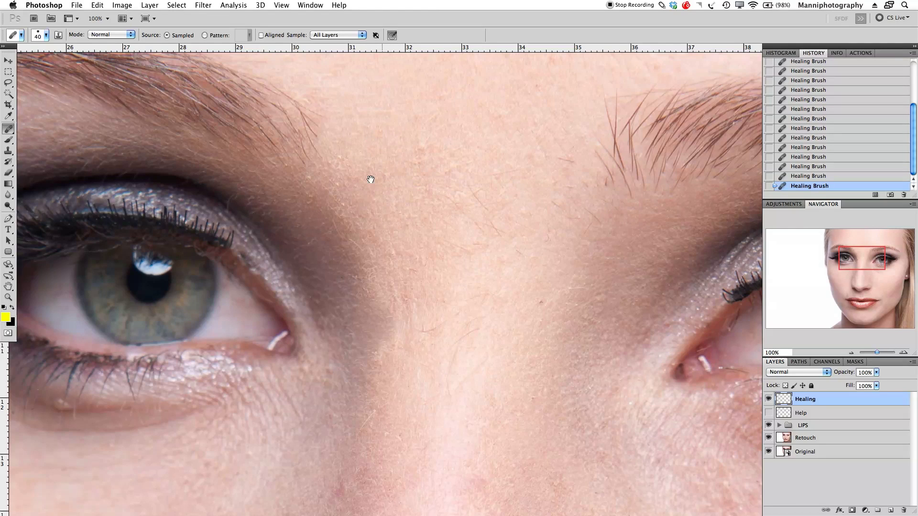
# Sample clean skin beside the left-hand eye's inner corner and heal the remaining flaws along that side of the nose bridge
pyautogui.moveTo(377, 251); pyautogui.dragTo(363, 211)
pyautogui.keyDown('alt'); pyautogui.click(361, 264); pyautogui.keyUp('alt')
pyautogui.click(378, 279)
pyautogui.click(378, 274)
pyautogui.click(373, 290)
pyautogui.click(363, 321)
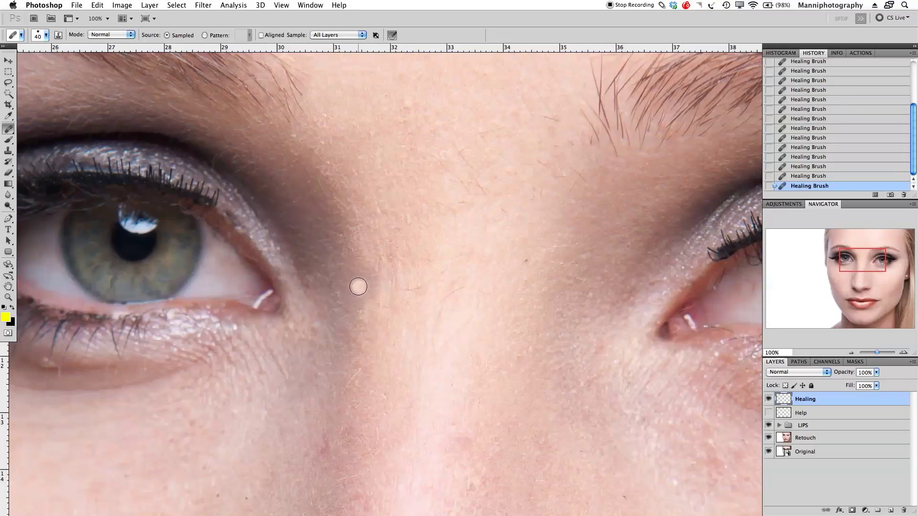
pyautogui.click(321, 247)
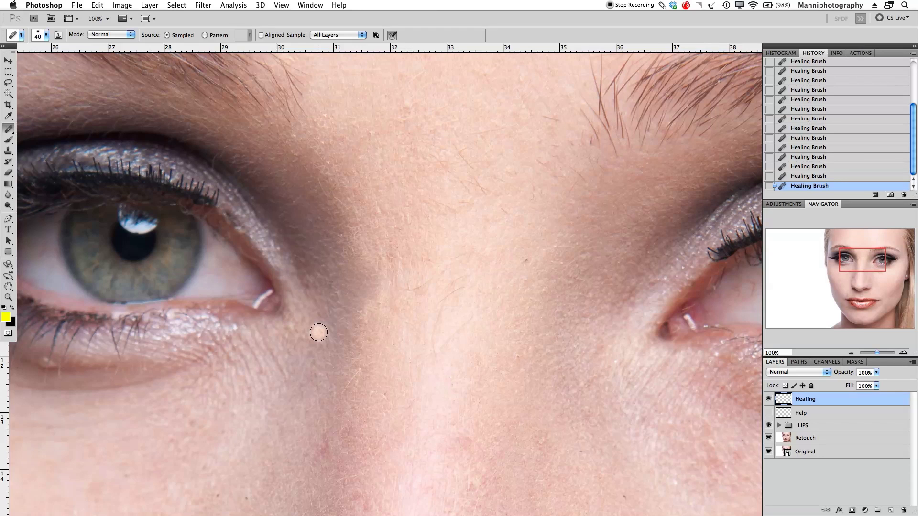
# Stamp all visible layers into a new layer above Healing and name it Blur
pyautogui.moveTo(876, 352); pyautogui.dragTo(870, 352)
pyautogui.moveTo(646, 333); pyautogui.dragTo(604, 328)
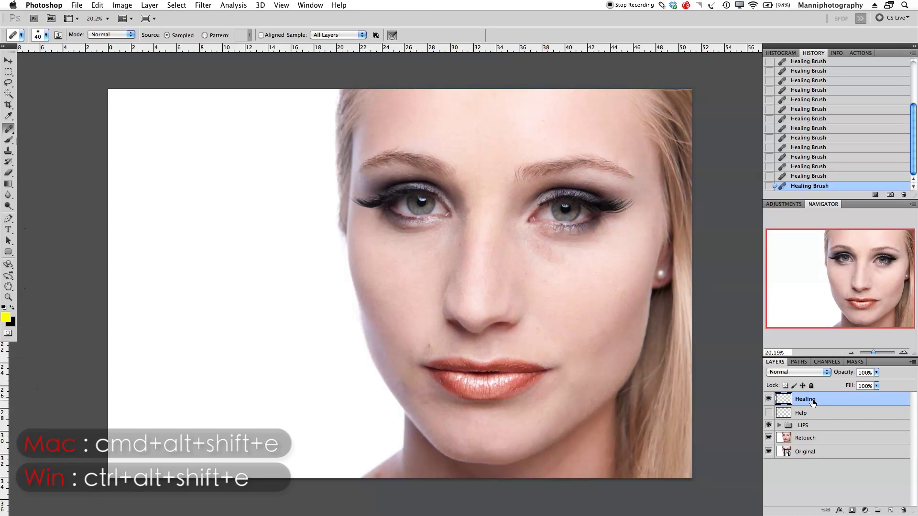
pyautogui.press('super+alt+shift+e')
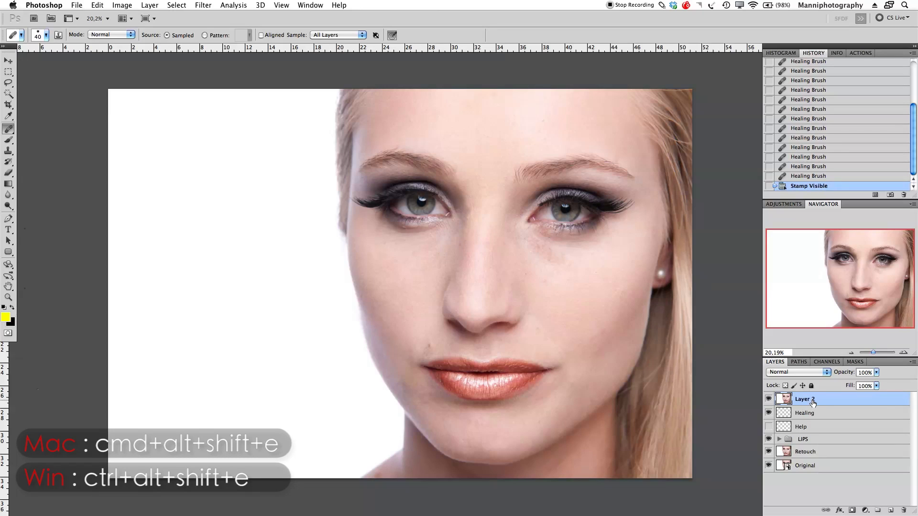
pyautogui.doubleClick(806, 398)
pyautogui.write('Blur')
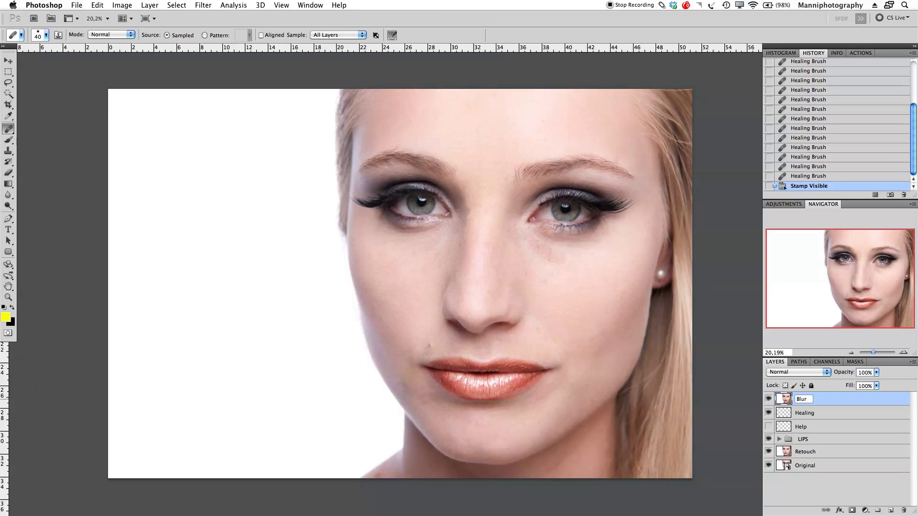
pyautogui.press('Return')
# Duplicate the Blur layer and name the copy Detail
pyautogui.press('super+j')
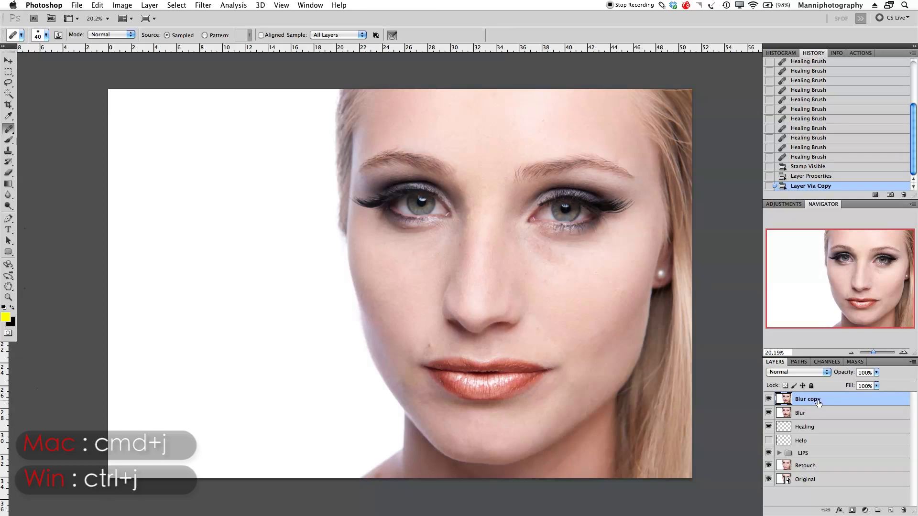
pyautogui.doubleClick(818, 403)
pyautogui.write('Dea')
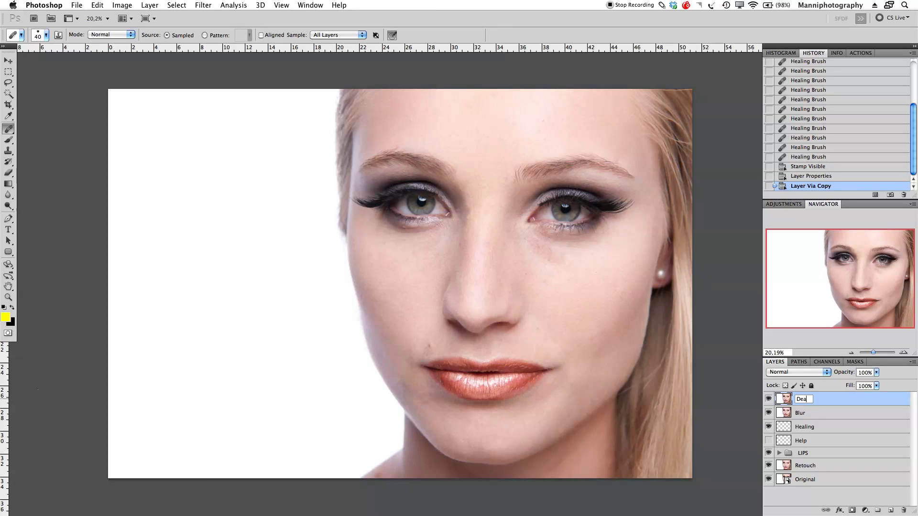
pyautogui.press('Return')
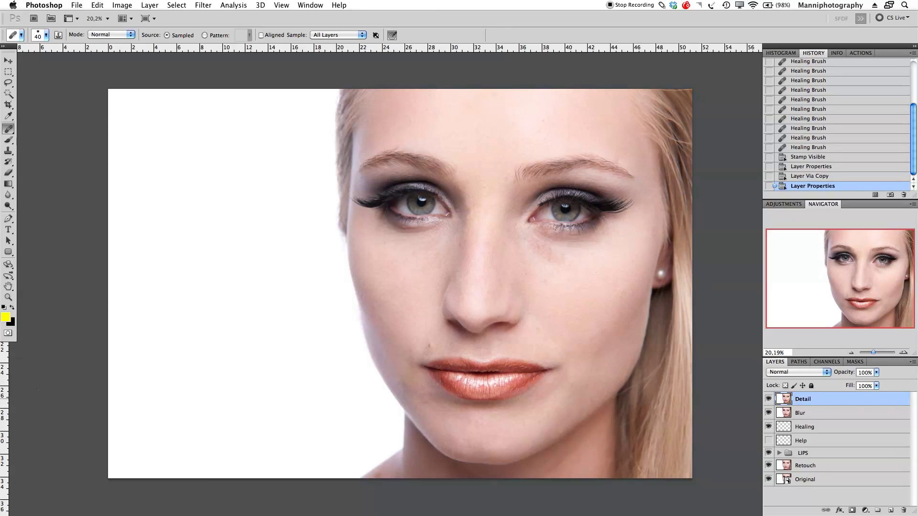
# Group the Detail and Blur layers and name the group Basic skin
pyautogui.keyDown('shift'); pyautogui.click(819, 415); pyautogui.keyUp('shift')
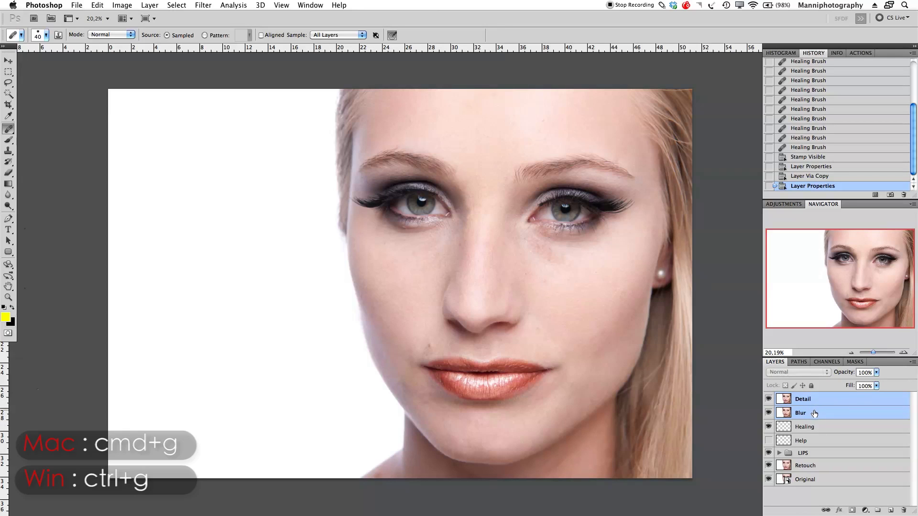
pyautogui.press('super+g')
pyautogui.doubleClick(813, 401)
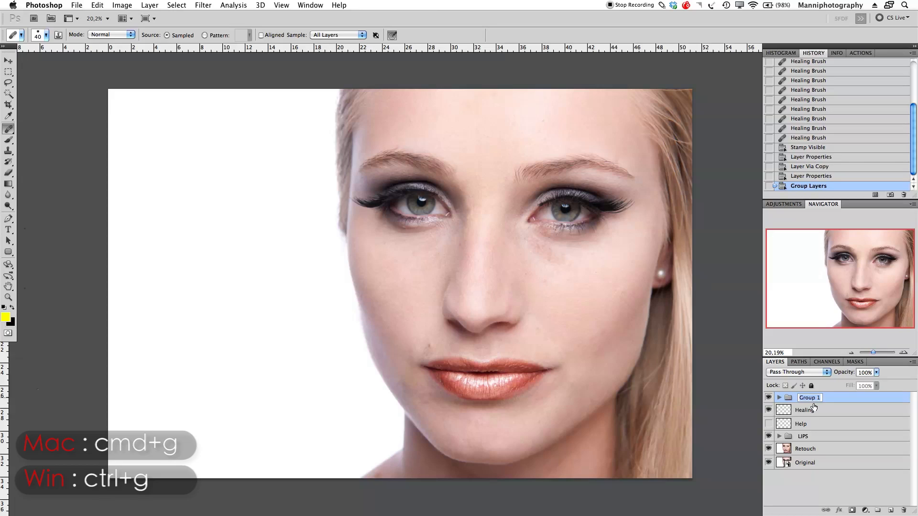
pyautogui.press('BackSpace')
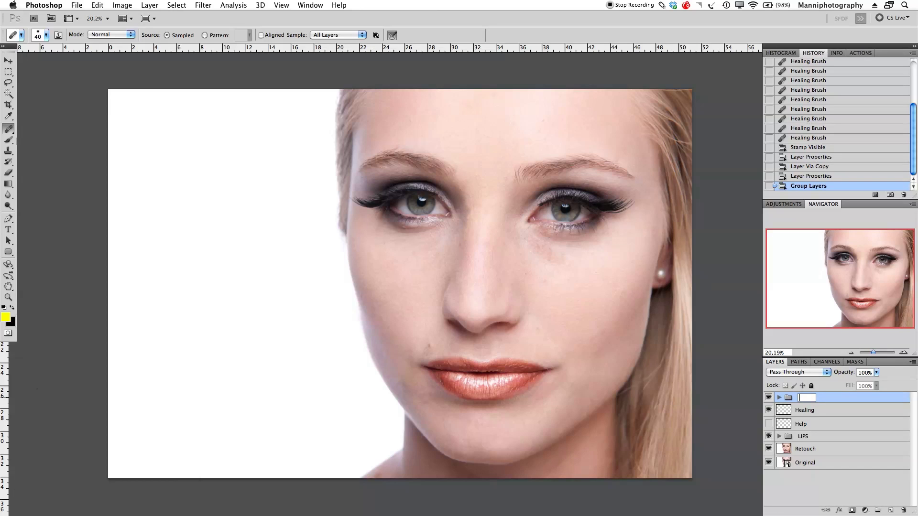
pyautogui.write('Basic skin')
pyautogui.press('Return')
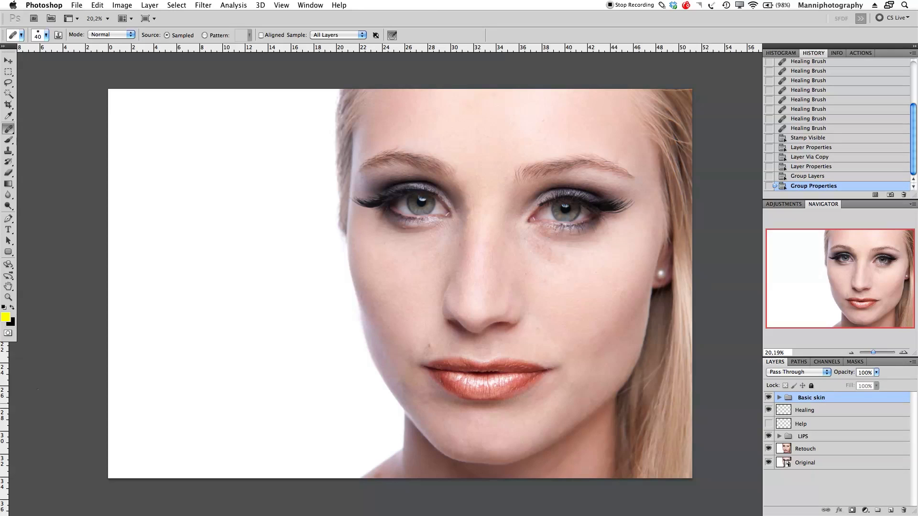
# Expand the Basic skin group, hide the Detail layer, and apply a Gaussian Blur with a 20-pixel radius to the Blur layer
pyautogui.click(779, 398)
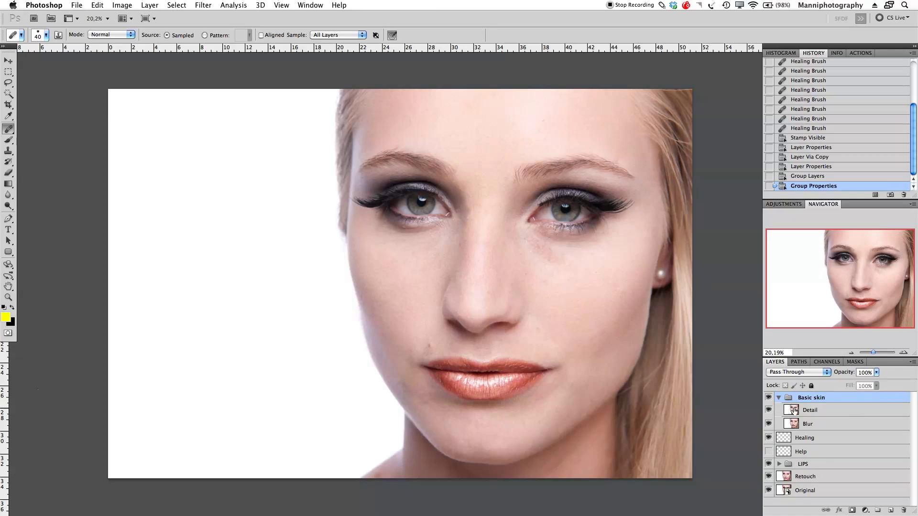
pyautogui.click(768, 410)
pyautogui.click(813, 411)
pyautogui.click(820, 424)
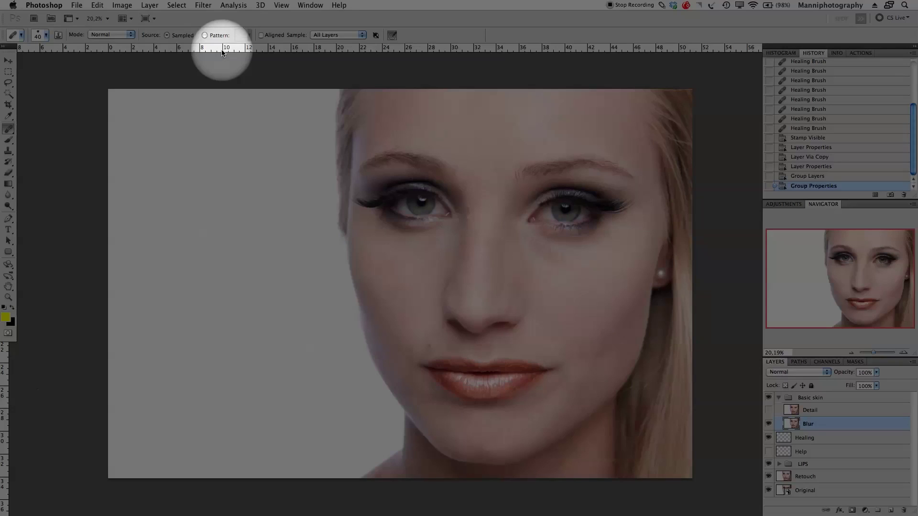
pyautogui.click(203, 5)
pyautogui.moveTo(225, 98)
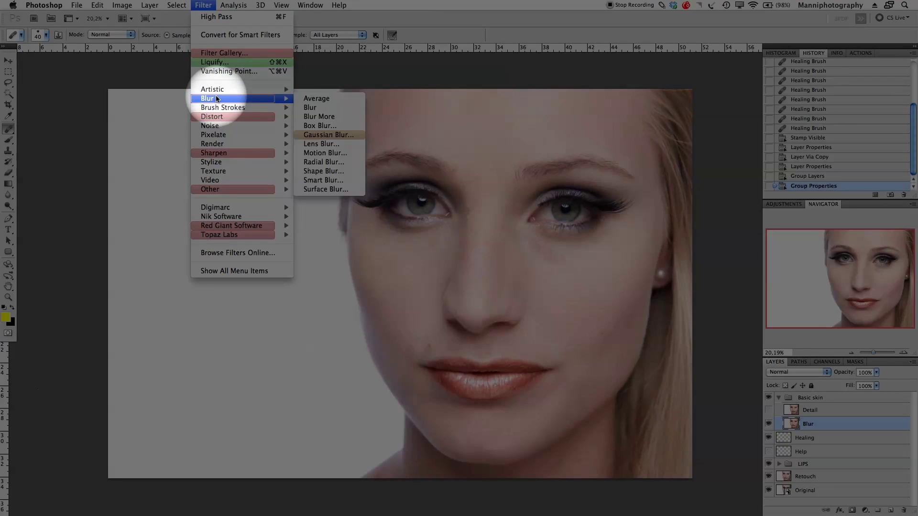
pyautogui.click(340, 136)
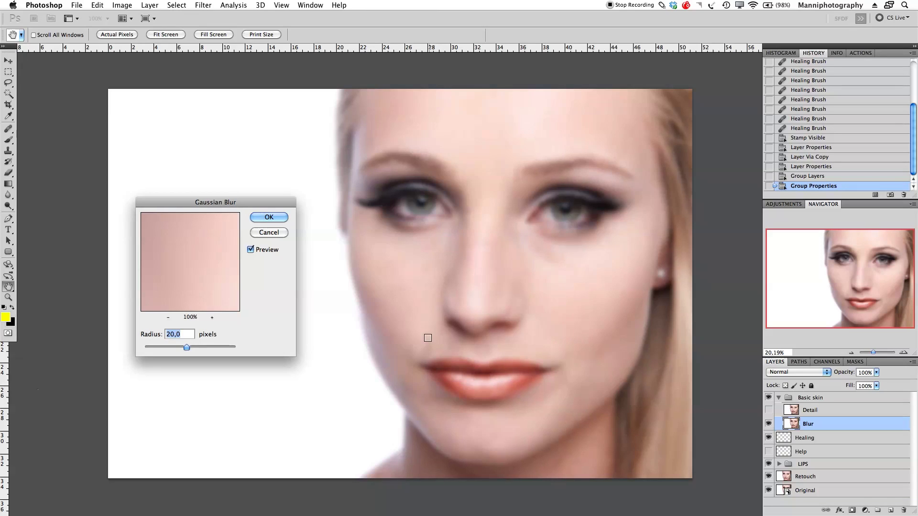
pyautogui.click(280, 217)
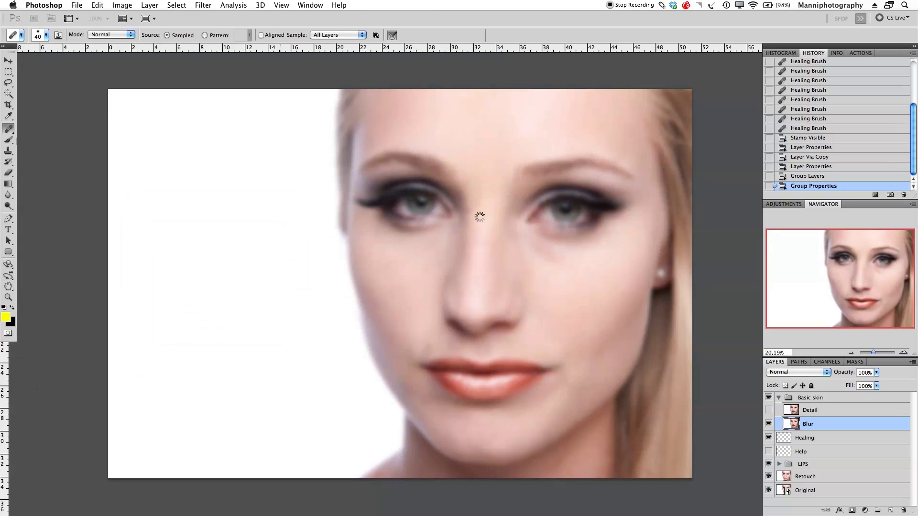
# Show the Detail layer again and apply a High Pass filter with a 20-pixel radius to it
pyautogui.click(768, 410)
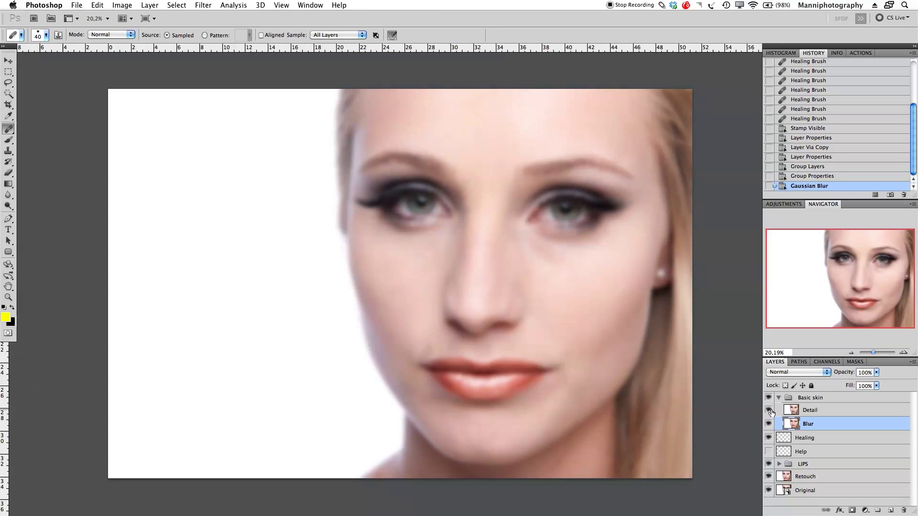
pyautogui.click(784, 411)
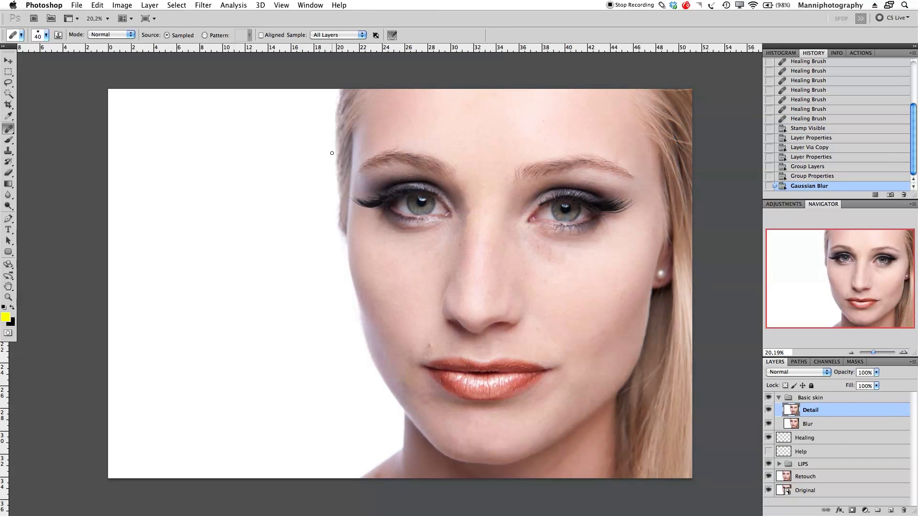
pyautogui.click(203, 5)
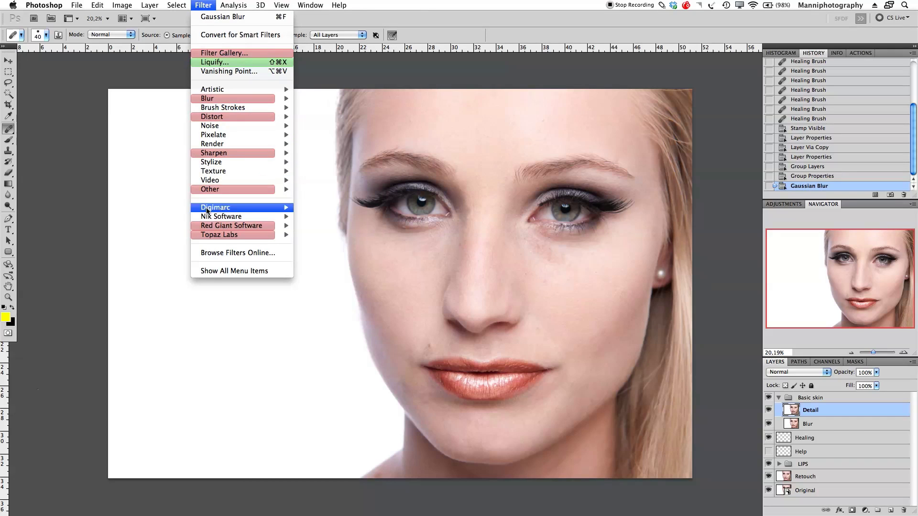
pyautogui.moveTo(212, 193)
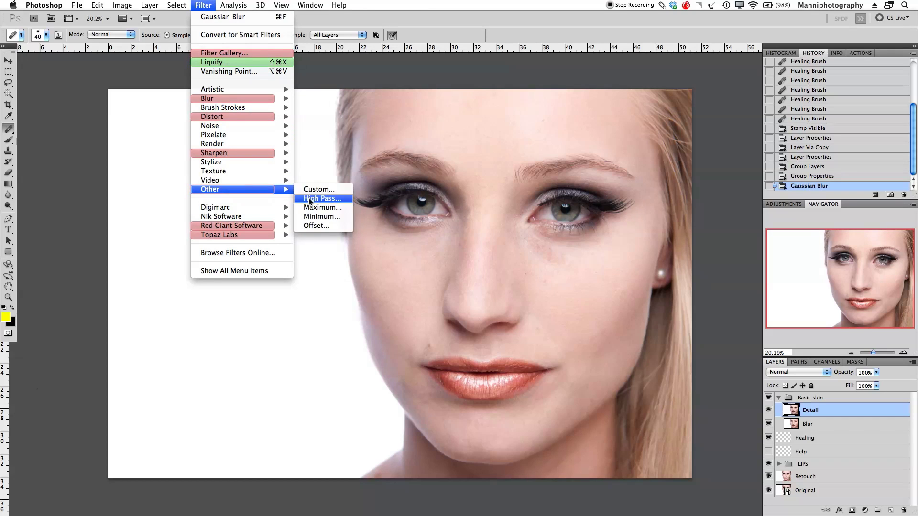
pyautogui.click(326, 198)
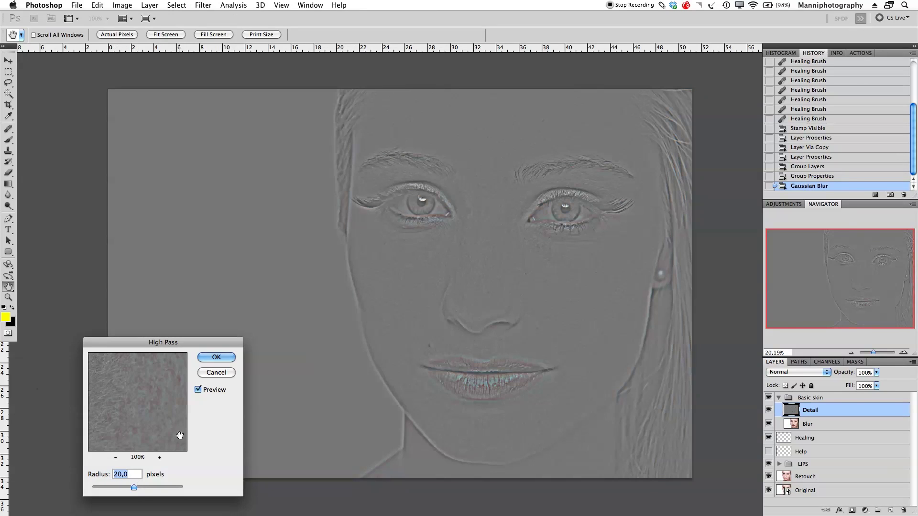
pyautogui.click(219, 357)
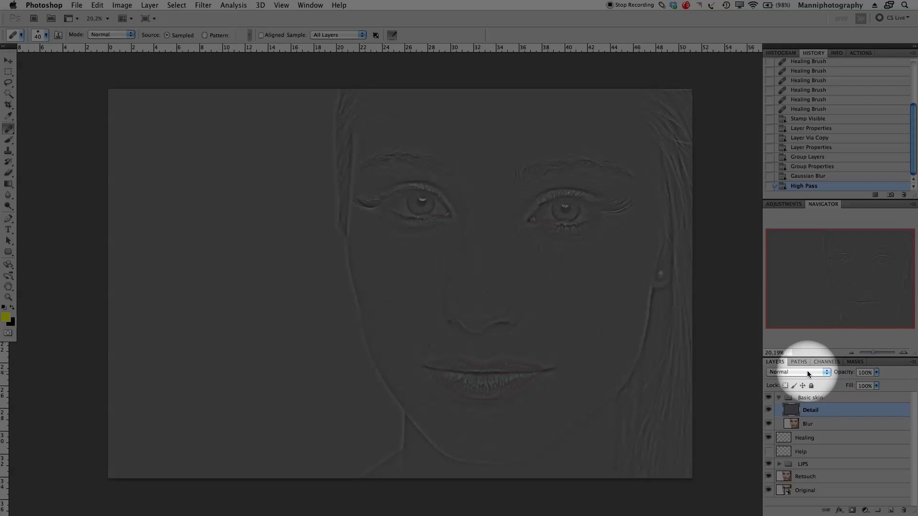
# Set the Detail layer's blending mode to Linear Light and its opacity to 51%
pyautogui.click(807, 372)
pyautogui.moveTo(792, 504)
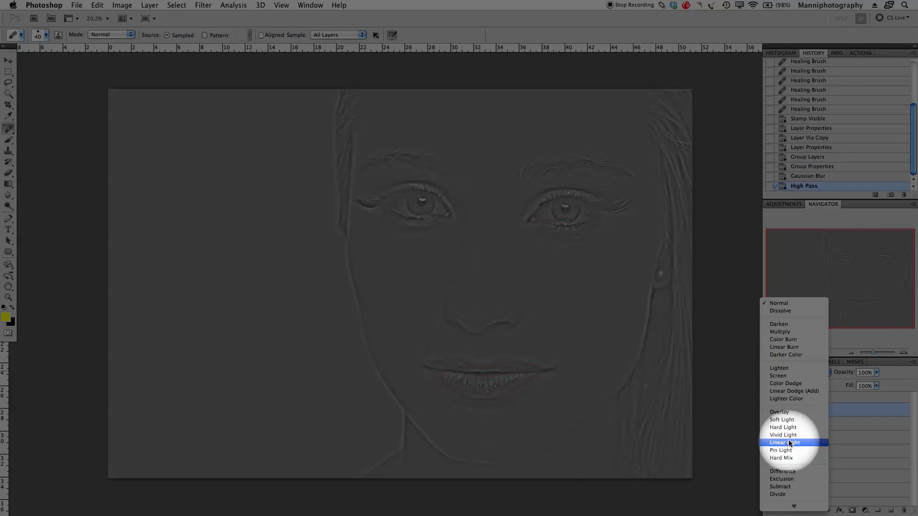
pyautogui.click(786, 443)
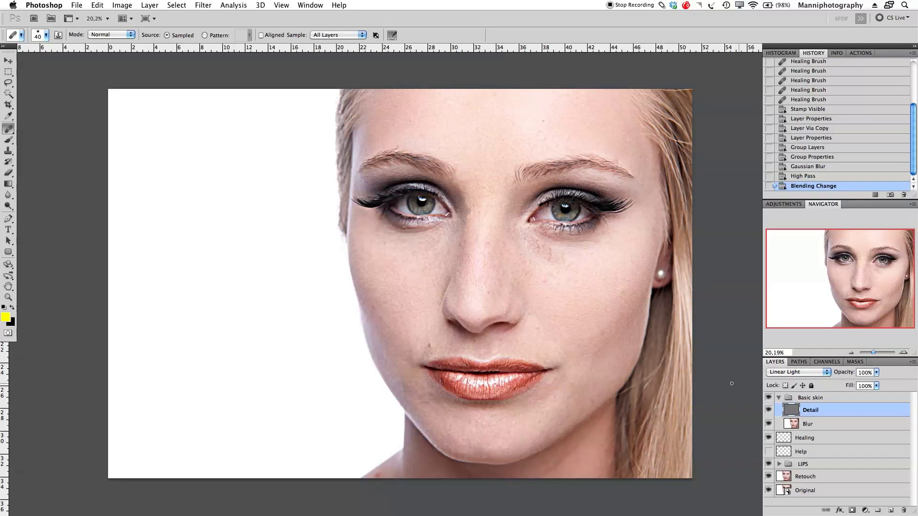
pyautogui.moveTo(873, 352); pyautogui.dragTo(874, 352)
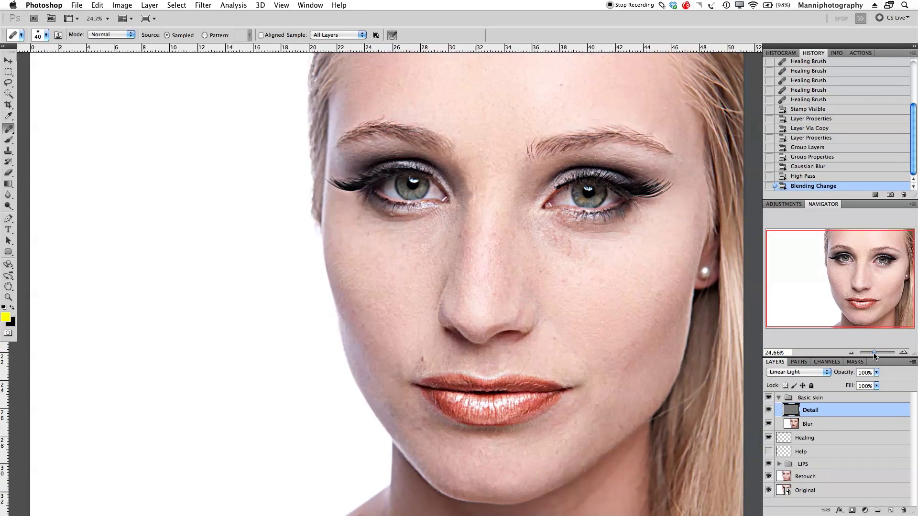
pyautogui.moveTo(570, 312); pyautogui.dragTo(514, 310)
pyautogui.moveTo(874, 352); pyautogui.dragTo(875, 354)
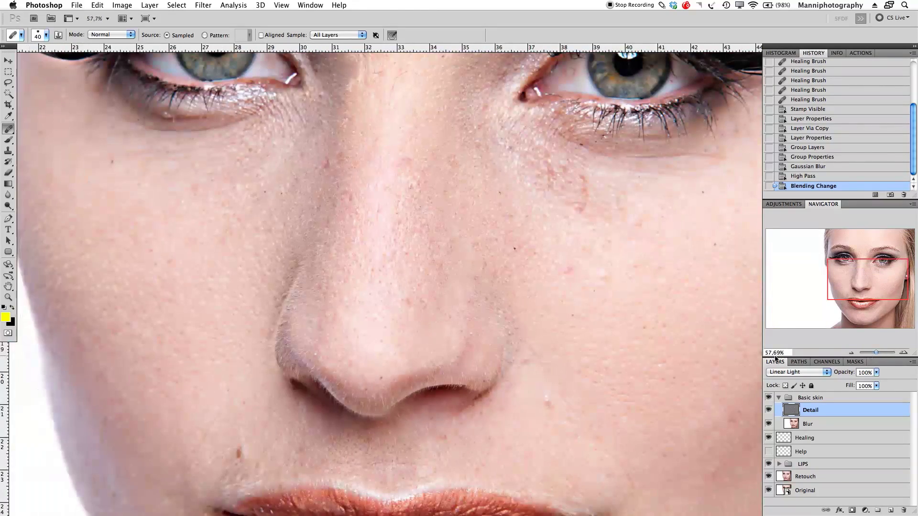
pyautogui.moveTo(619, 278); pyautogui.dragTo(592, 359)
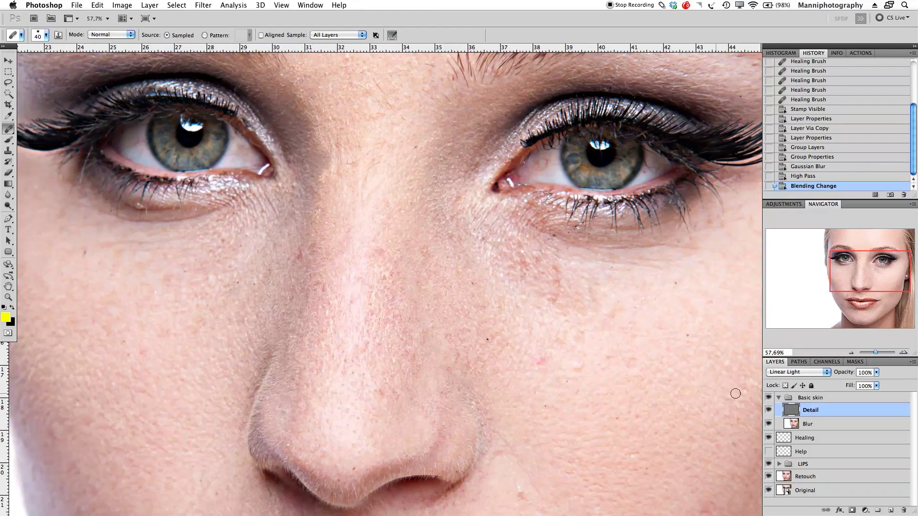
pyautogui.moveTo(842, 375); pyautogui.dragTo(822, 375)
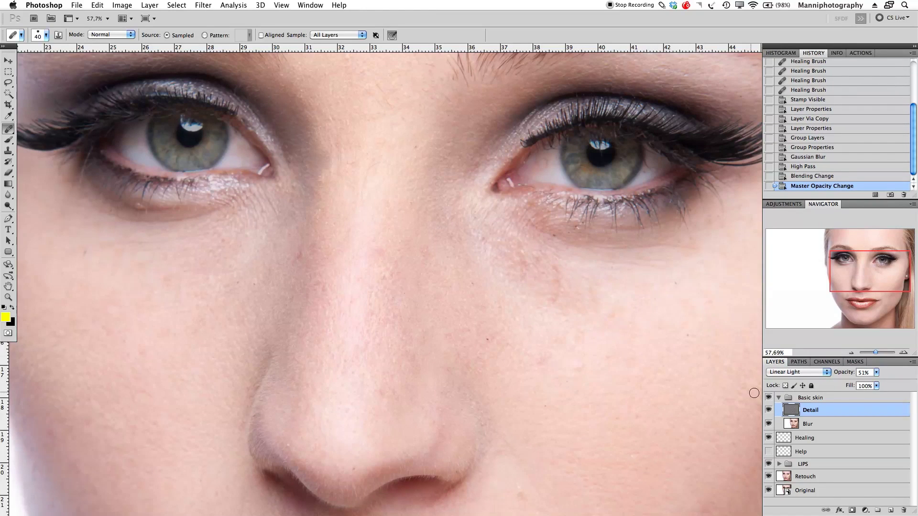
# Select the Basic skin group and collapse it in the layer stack
pyautogui.moveTo(877, 355); pyautogui.dragTo(874, 353)
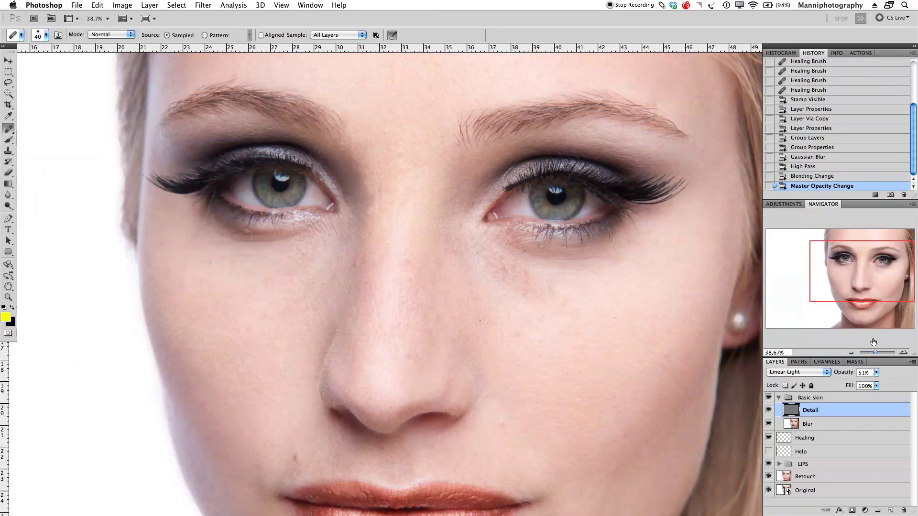
pyautogui.moveTo(875, 354); pyautogui.dragTo(878, 353)
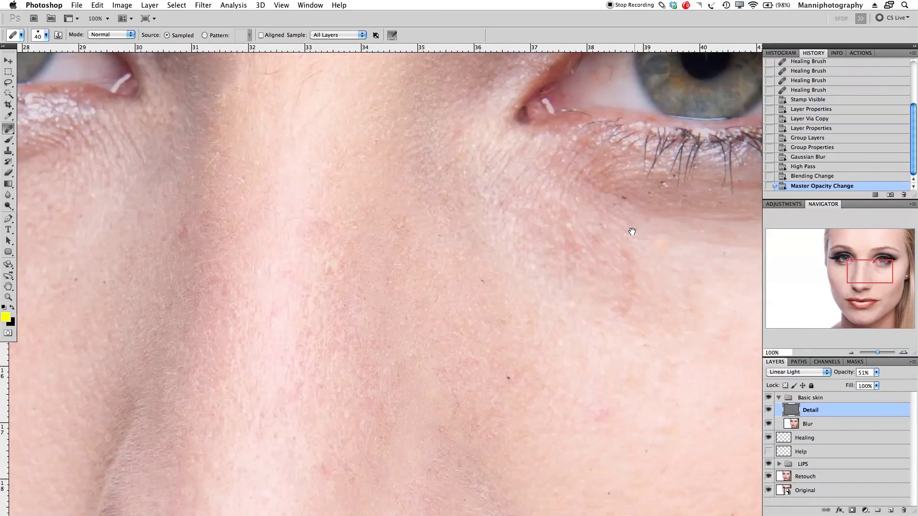
pyautogui.moveTo(632, 232); pyautogui.dragTo(402, 397)
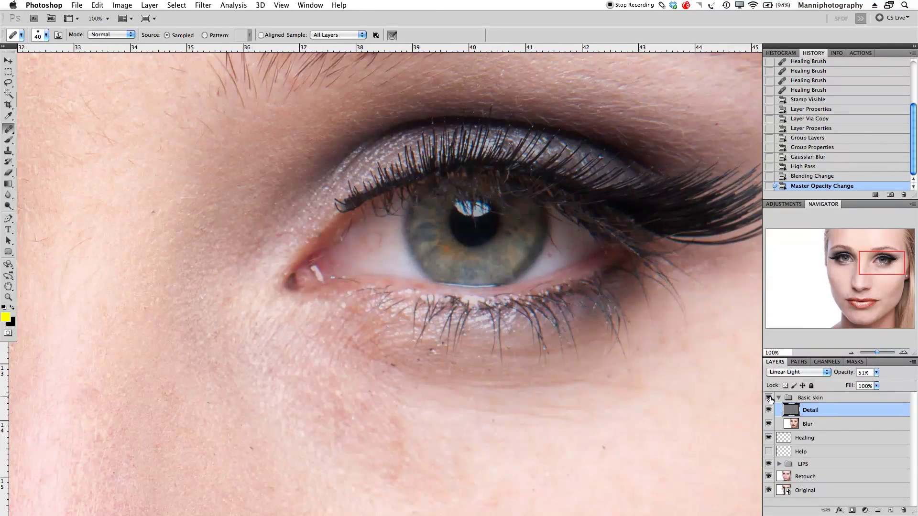
pyautogui.click(803, 399)
pyautogui.click(778, 398)
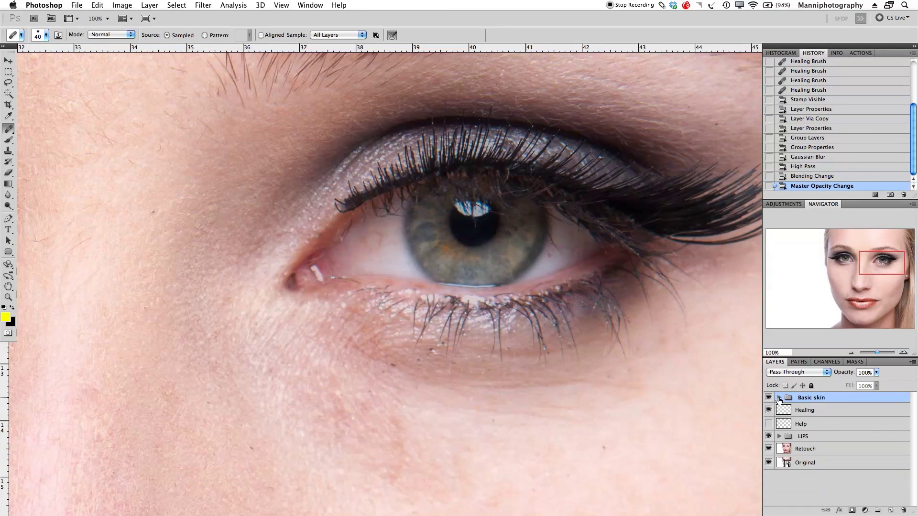
# Compare the skin around the eye with the Basic skin group hidden and shown
pyautogui.click(769, 398)
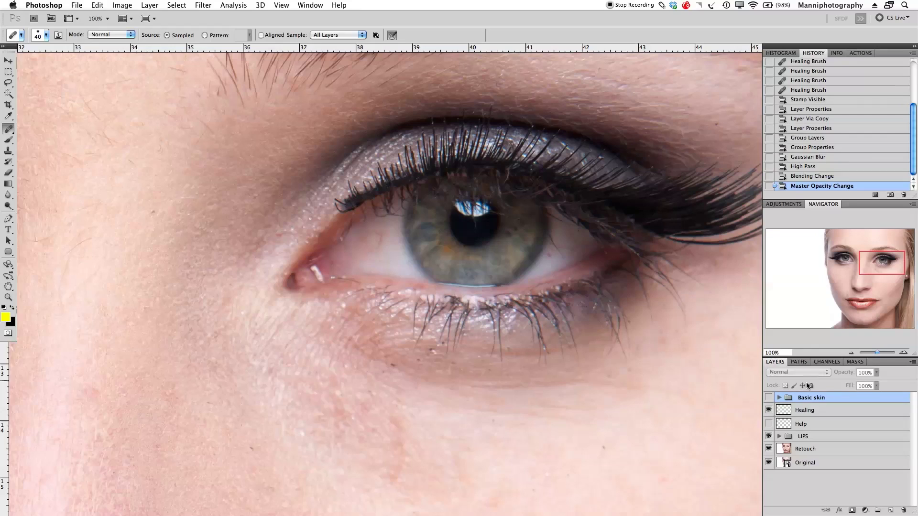
pyautogui.click(769, 399)
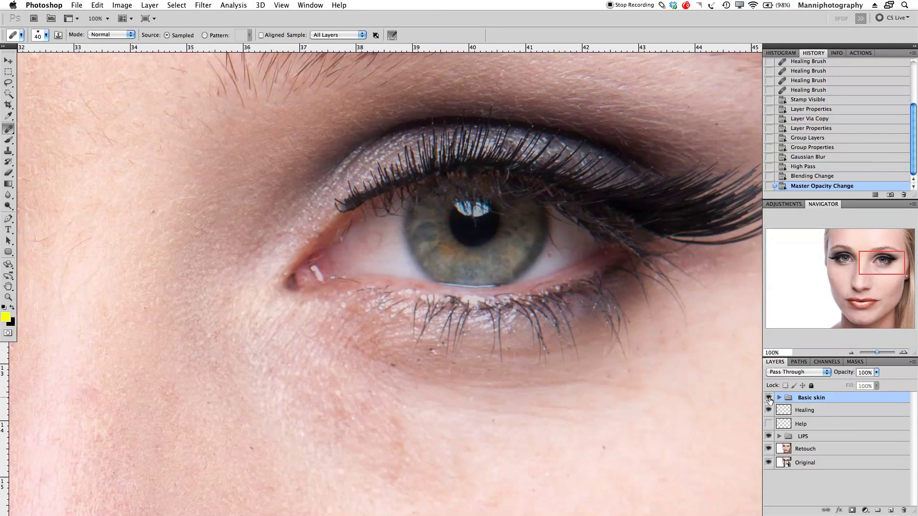
pyautogui.click(768, 398)
pyautogui.click(769, 398)
pyautogui.click(767, 398)
pyautogui.click(768, 398)
pyautogui.click(768, 398)
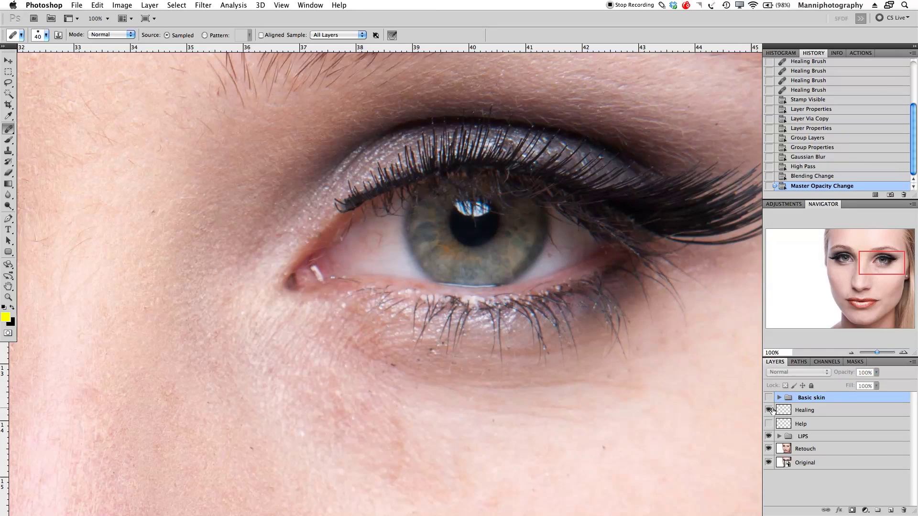
pyautogui.click(768, 398)
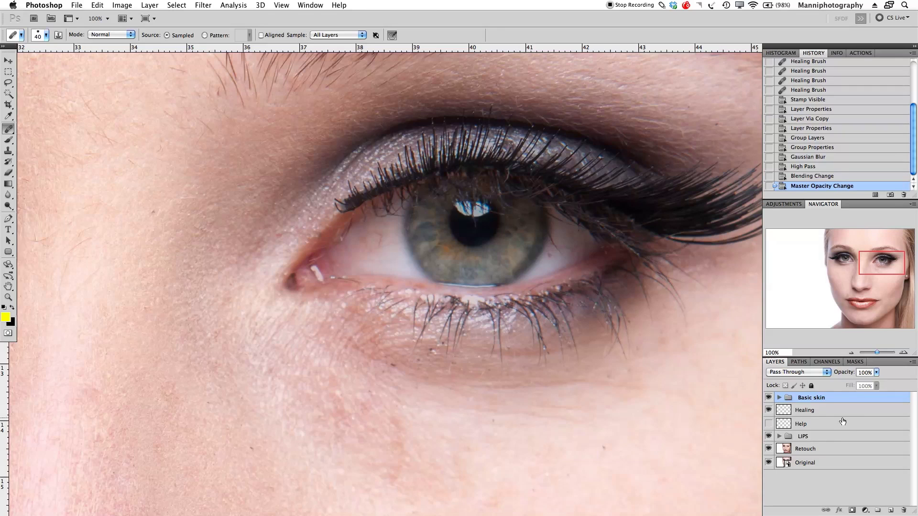
# Expand the Basic skin group, select the Detail layer, and step the history back to the Gaussian Blur state
pyautogui.moveTo(876, 356); pyautogui.dragTo(873, 361)
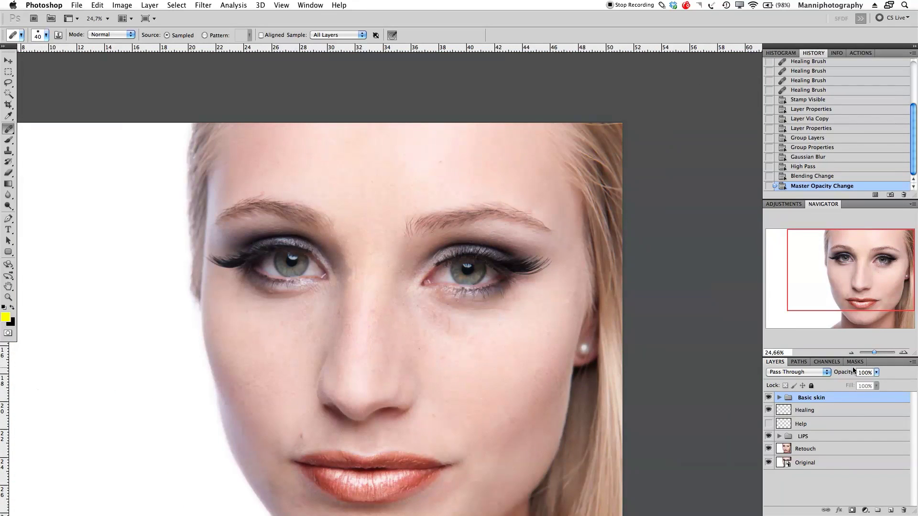
pyautogui.click(779, 397)
pyautogui.click(811, 411)
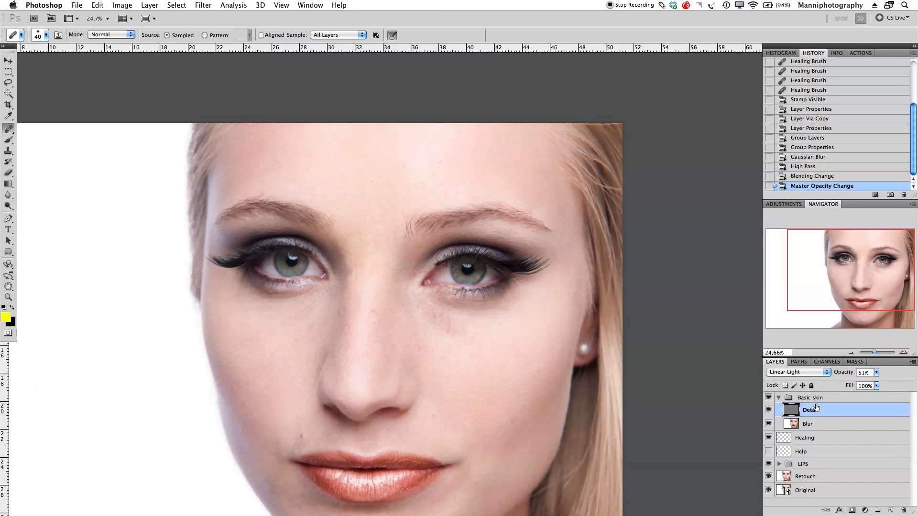
pyautogui.moveTo(473, 274); pyautogui.dragTo(573, 219)
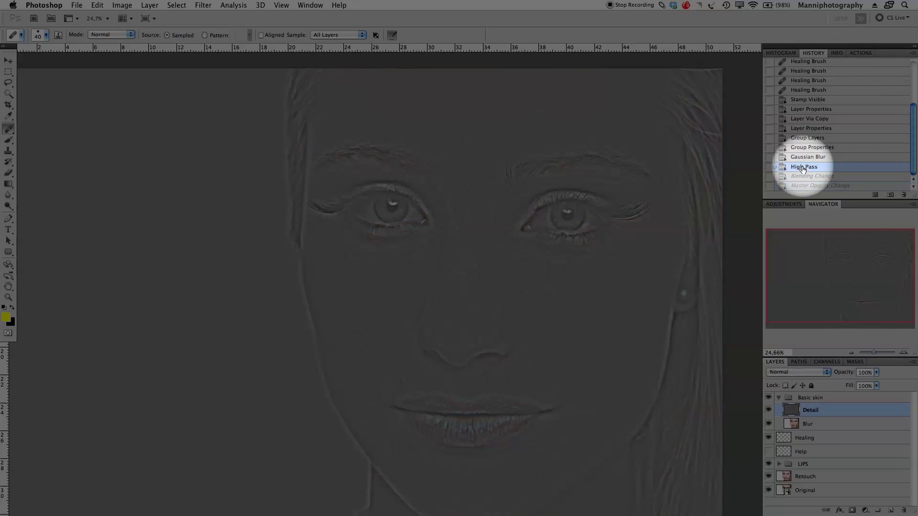
pyautogui.click(803, 167)
pyautogui.click(808, 157)
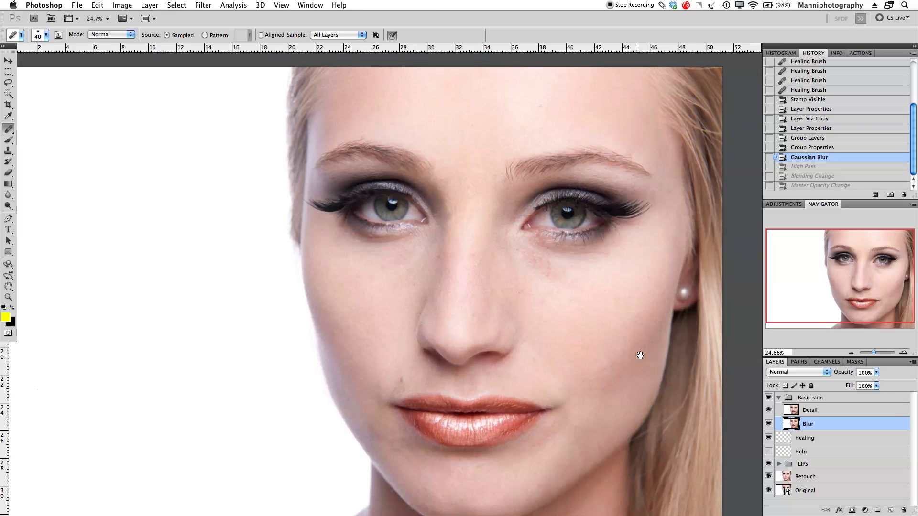
# Select the Detail layer and start Apply Image on it with the Blur layer as the source layer
pyautogui.moveTo(875, 352); pyautogui.dragTo(874, 353)
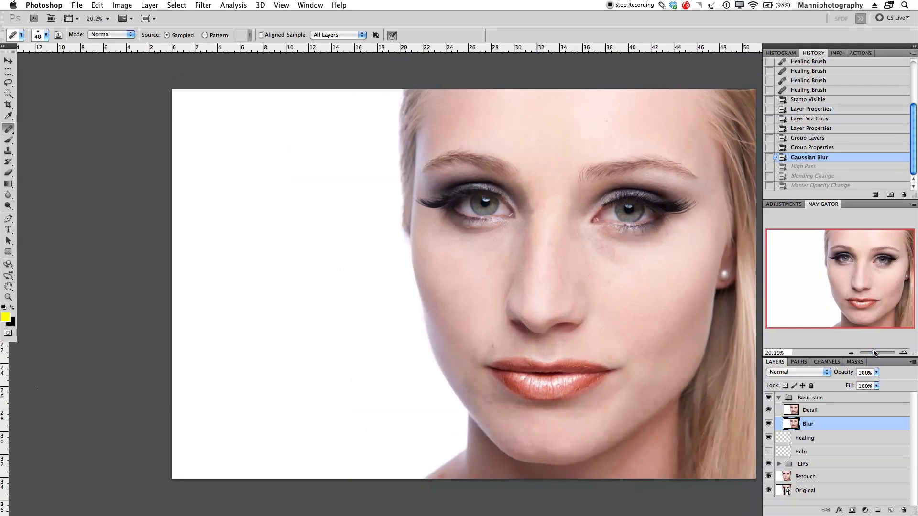
pyautogui.click(831, 410)
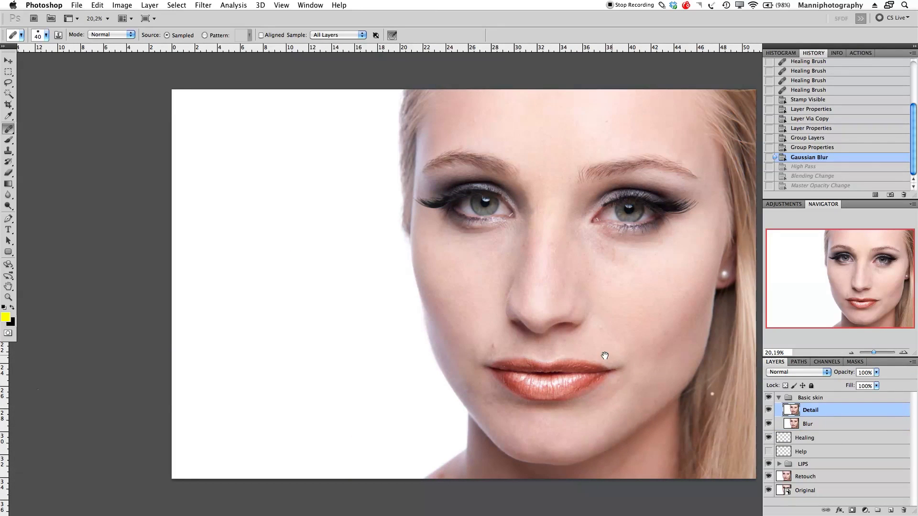
pyautogui.moveTo(580, 339); pyautogui.dragTo(525, 338)
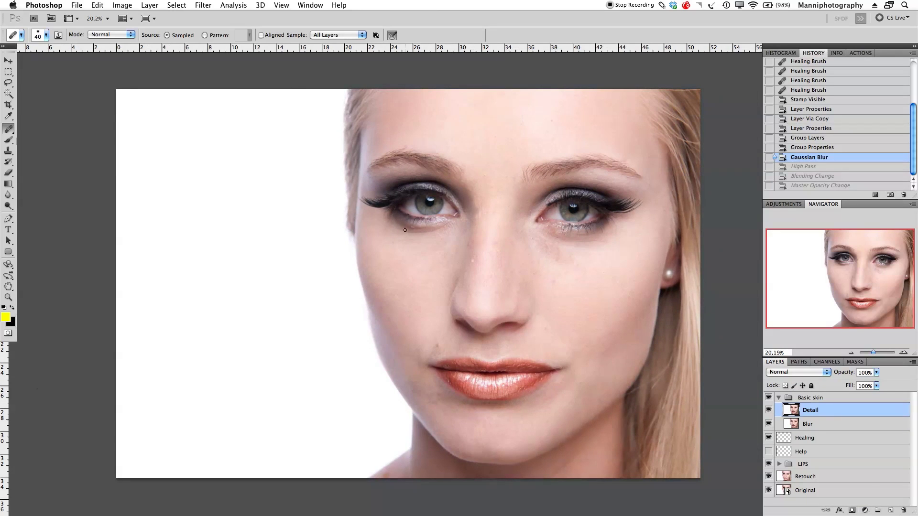
pyautogui.click(122, 5)
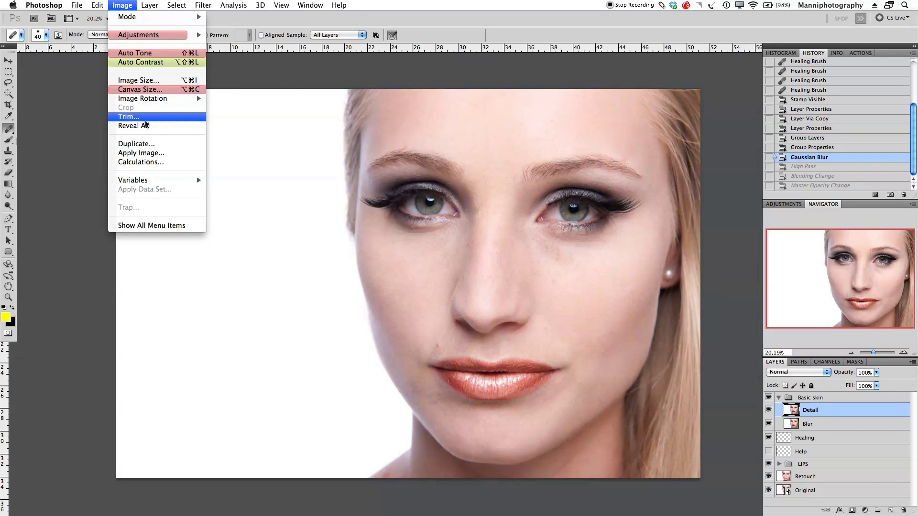
pyautogui.click(149, 153)
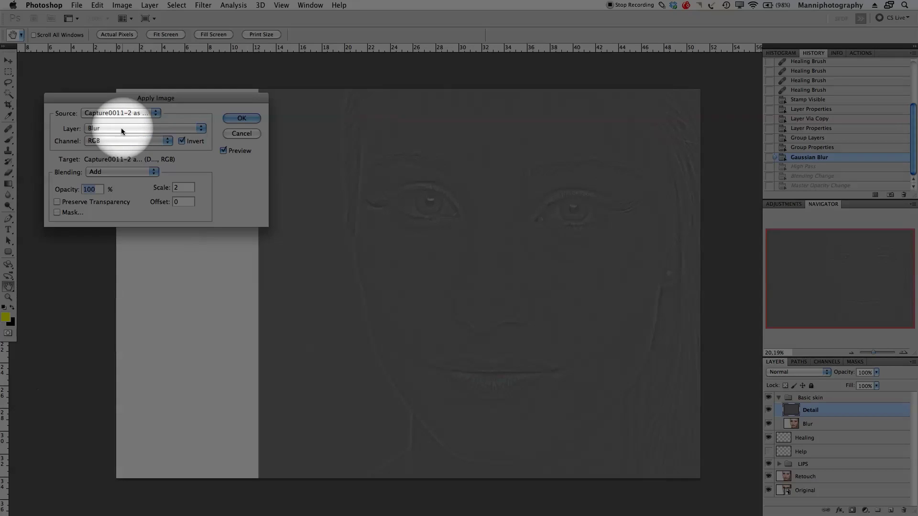
pyautogui.click(101, 128)
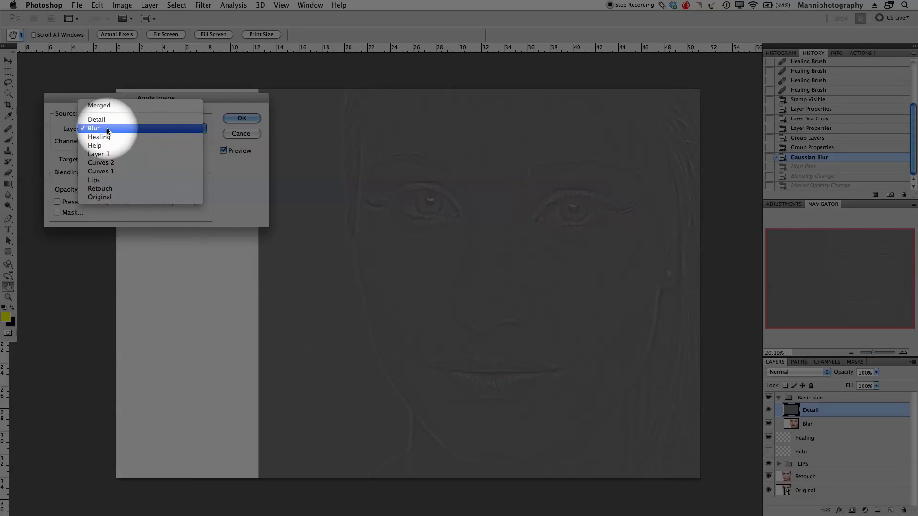
pyautogui.click(108, 128)
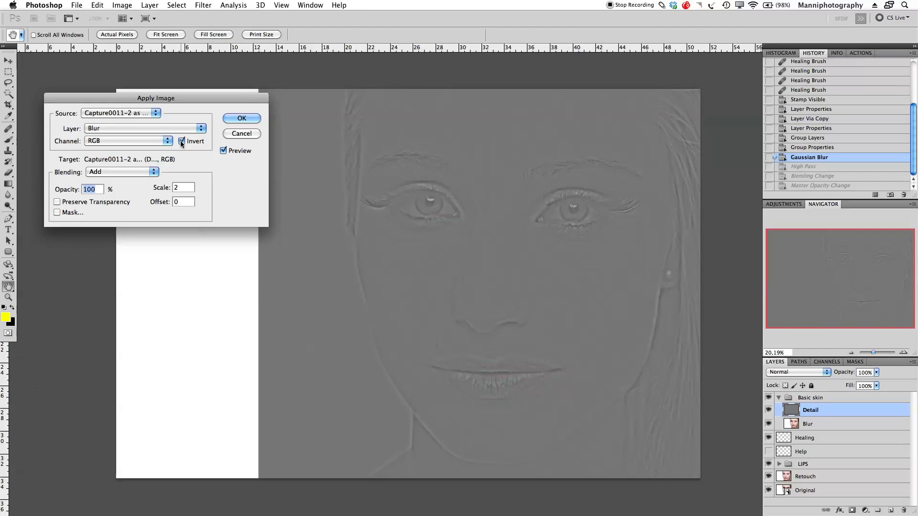
# Preview Apply Image with Invert off and with Normal blending, restoring Invert and Add blending after each comparison
pyautogui.click(181, 140)
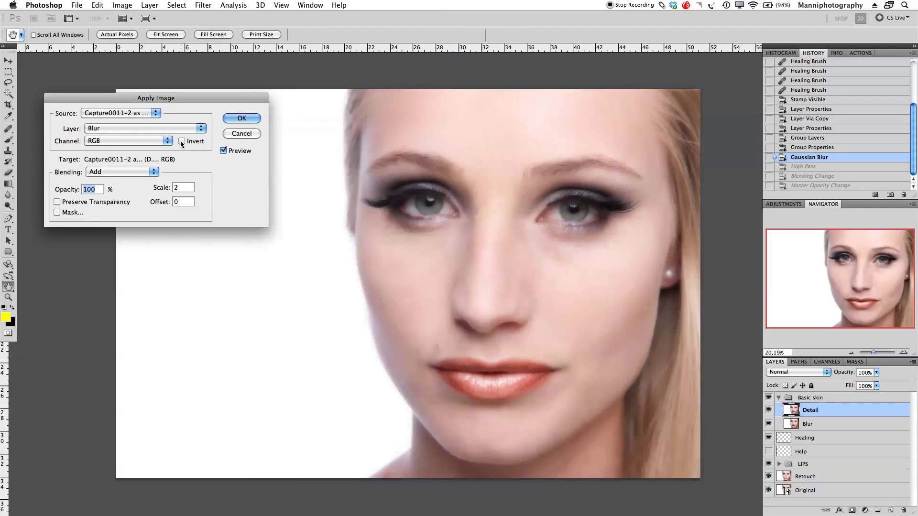
pyautogui.click(182, 140)
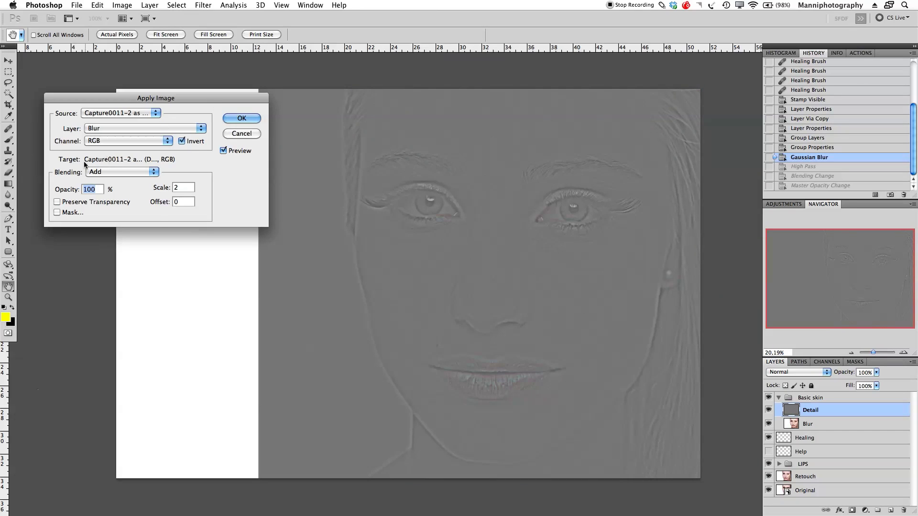
pyautogui.click(121, 172)
pyautogui.click(116, 10)
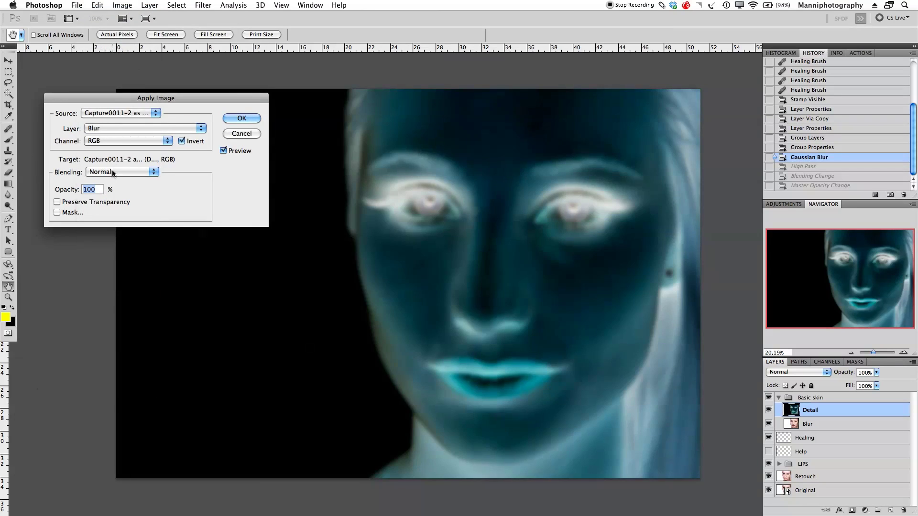
pyautogui.click(112, 170)
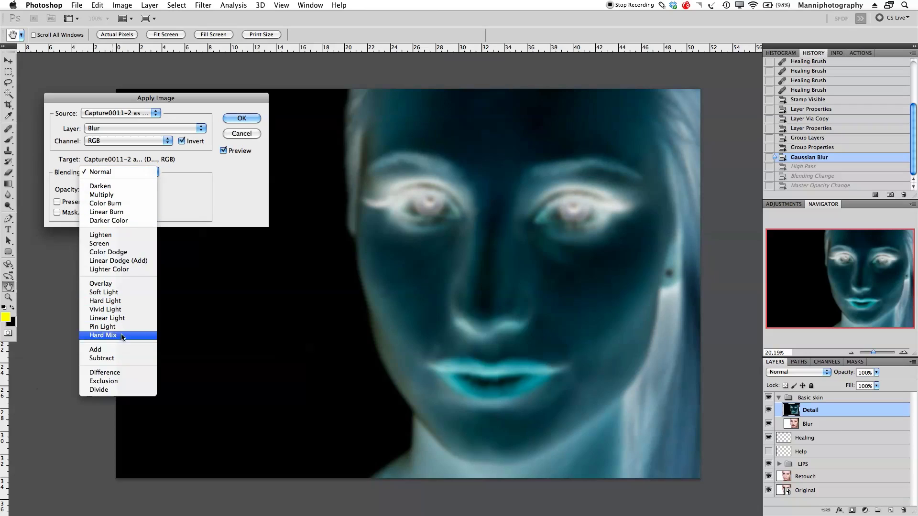
pyautogui.click(121, 350)
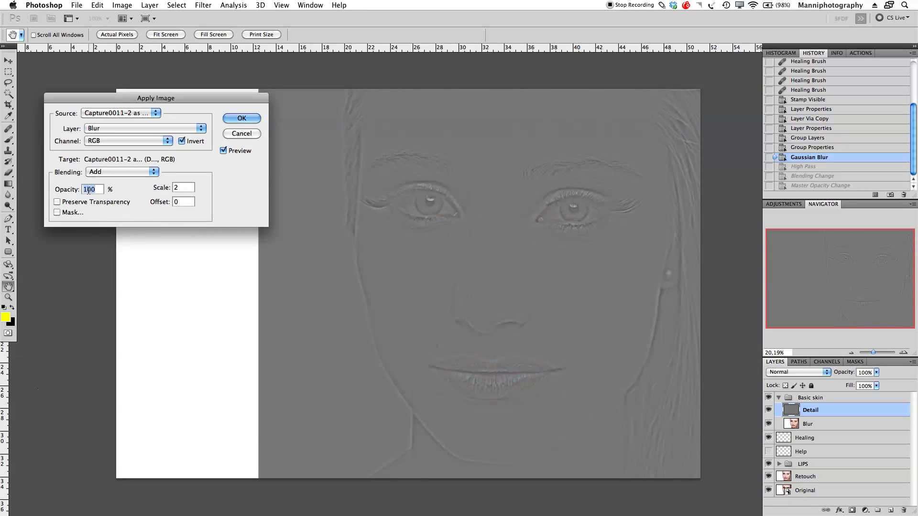
# Try Subtract blending in Apply Image with a scale of 2 and an offset of 128
pyautogui.click(180, 187)
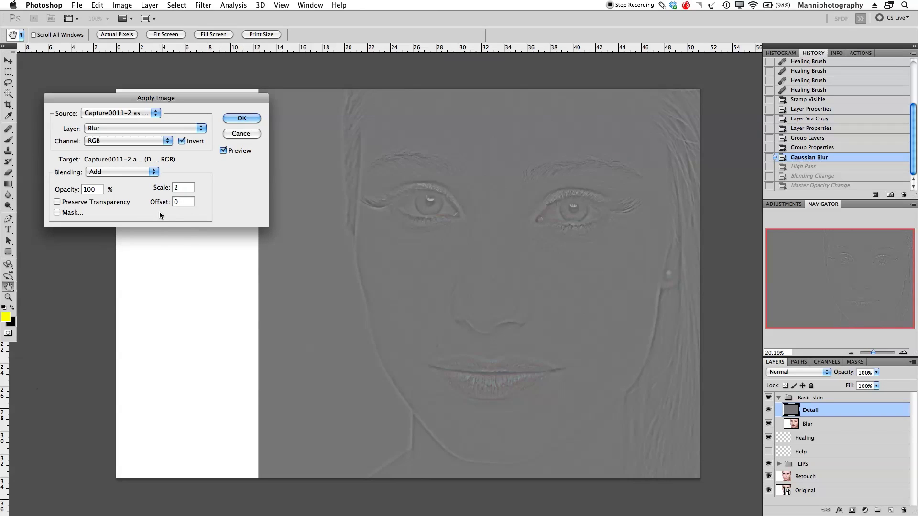
pyautogui.click(147, 173)
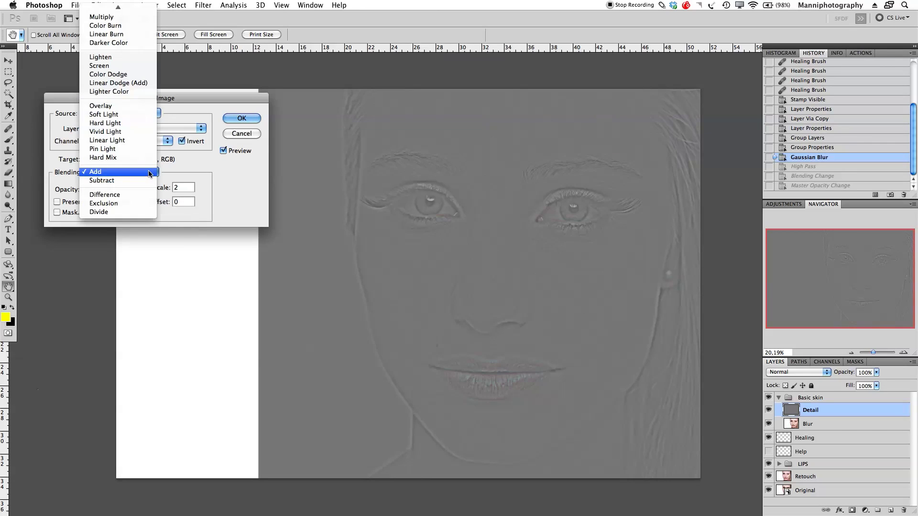
pyautogui.click(147, 181)
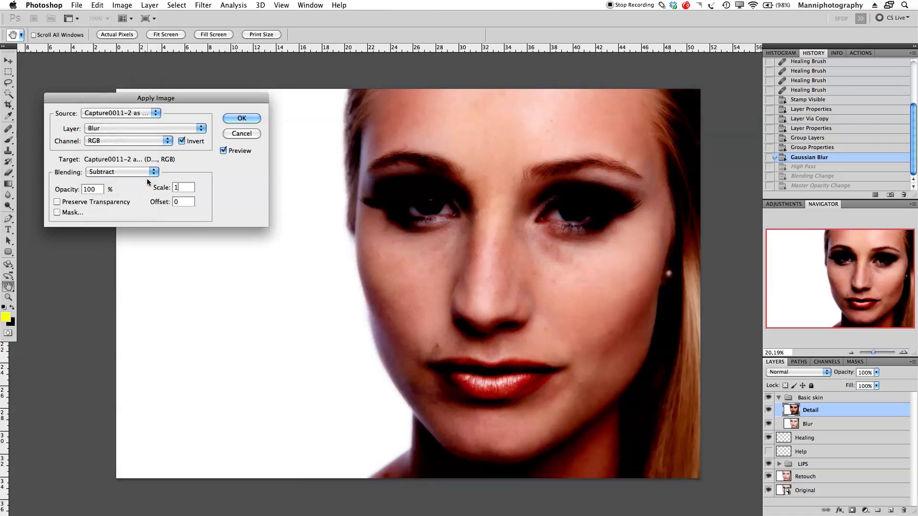
pyautogui.doubleClick(180, 187)
pyautogui.write('2')
pyautogui.doubleClick(173, 202)
pyautogui.write('128')
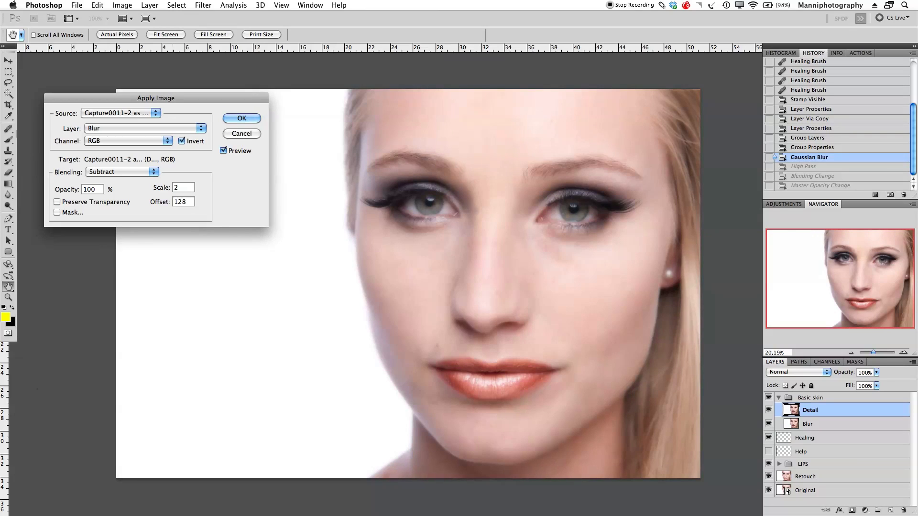
# Run Apply Image on the Detail layer with Add blending and offset 0, and set the layer's blending mode to Linear Light
pyautogui.moveTo(191, 197); pyautogui.dragTo(162, 206)
pyautogui.write('0')
pyautogui.click(145, 173)
pyautogui.click(146, 166)
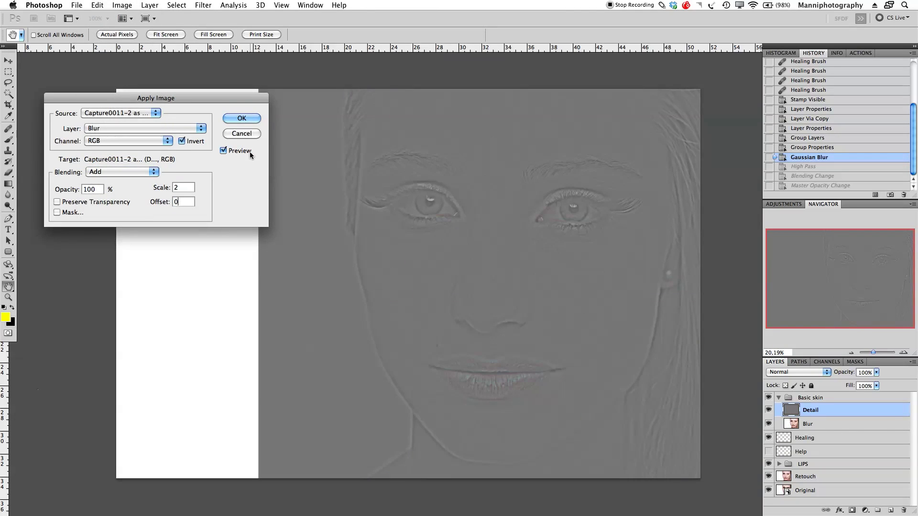
pyautogui.click(241, 118)
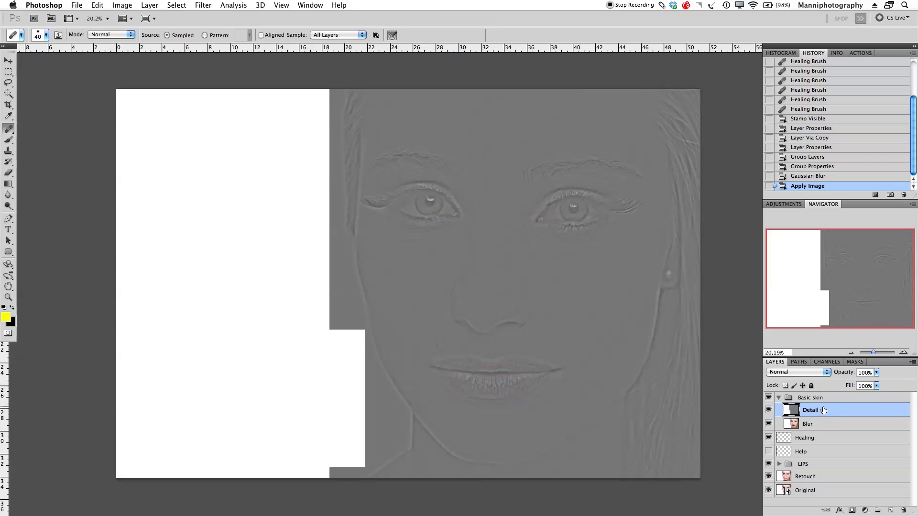
pyautogui.click(803, 369)
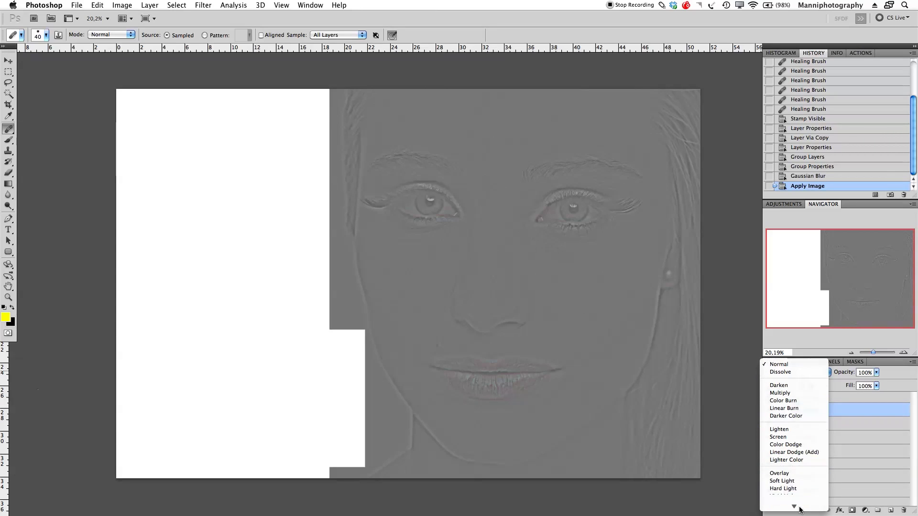
pyautogui.click(796, 442)
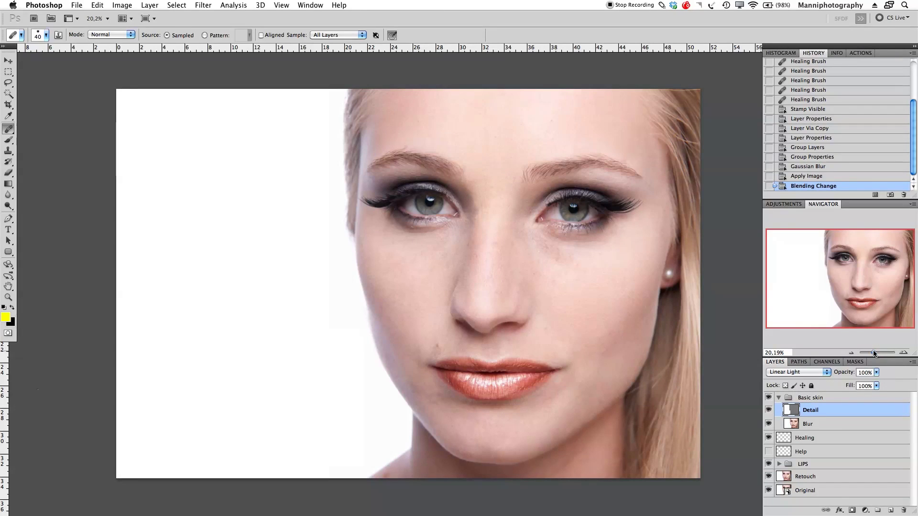
# Examine the skin texture around the nose and eyes up close, comparing it with the Basic skin group hidden and shown
pyautogui.moveTo(874, 353); pyautogui.dragTo(876, 353)
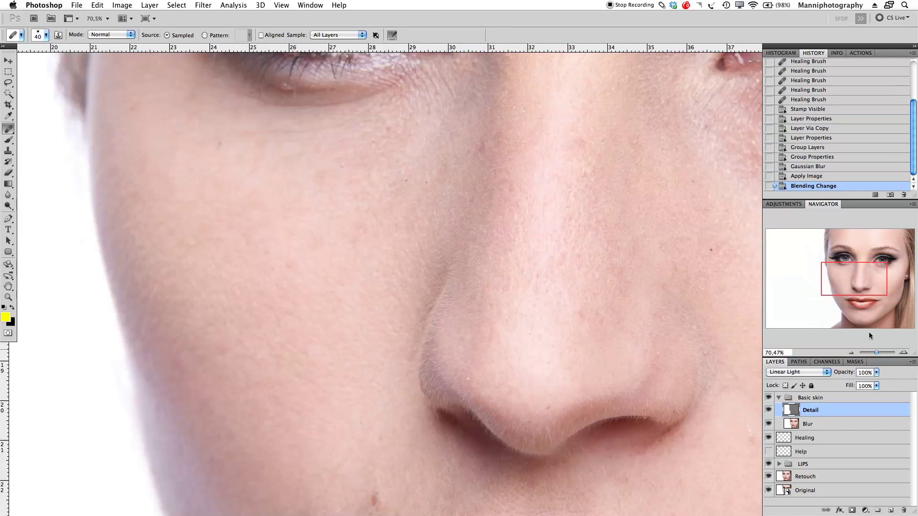
pyautogui.moveTo(854, 289); pyautogui.dragTo(862, 278)
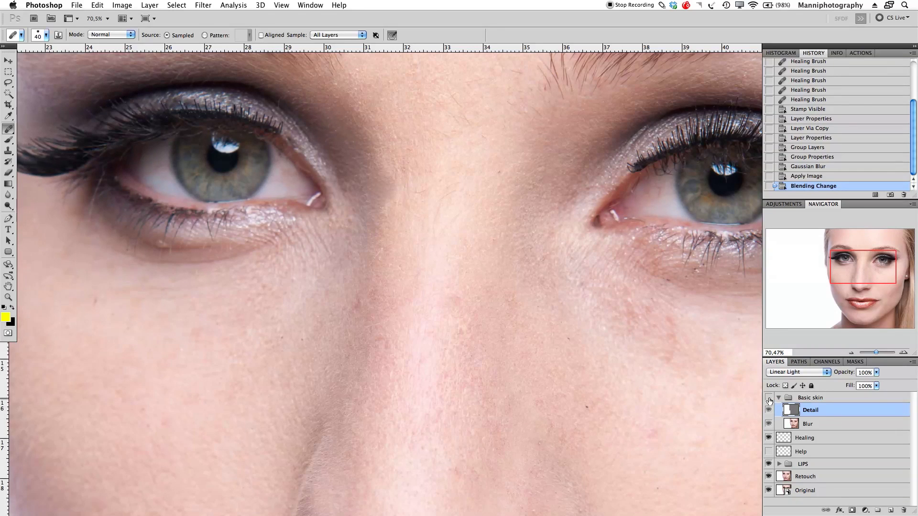
pyautogui.moveTo(876, 352); pyautogui.dragTo(879, 352)
pyautogui.moveTo(858, 270); pyautogui.dragTo(883, 262)
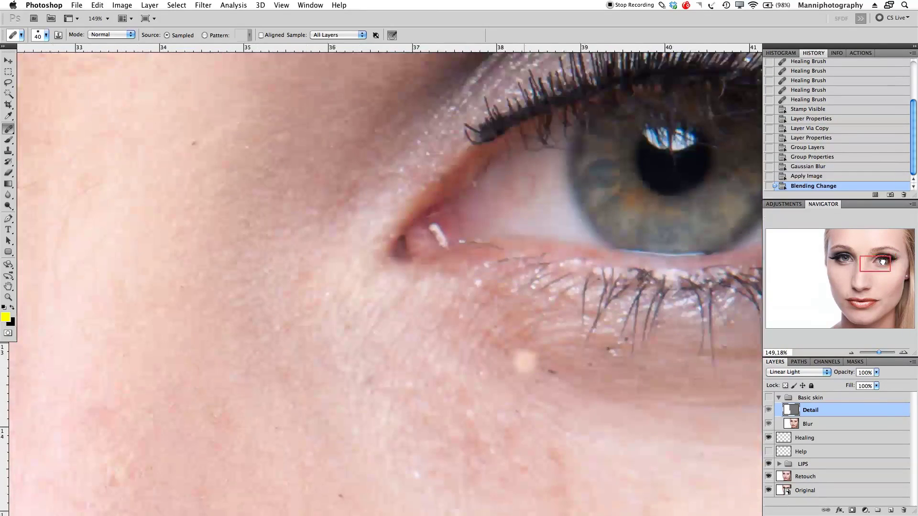
pyautogui.moveTo(660, 193); pyautogui.dragTo(494, 318)
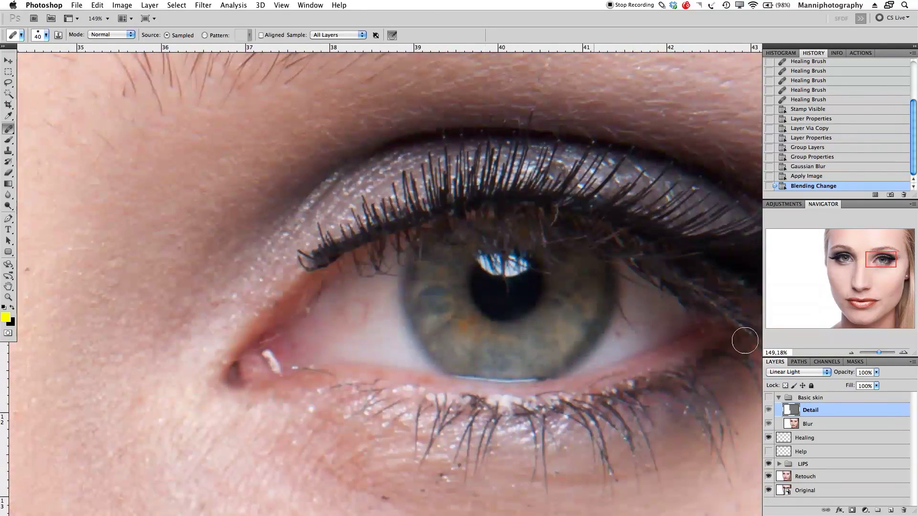
pyautogui.click(768, 397)
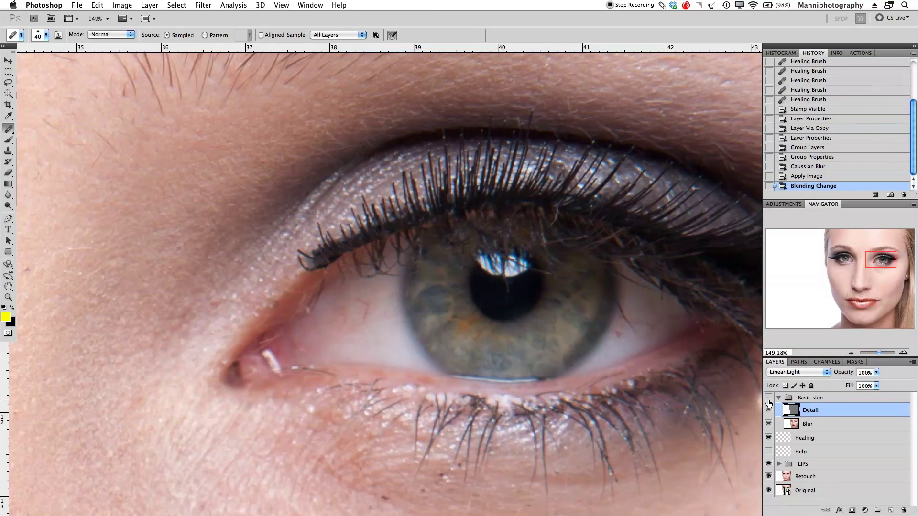
pyautogui.click(768, 397)
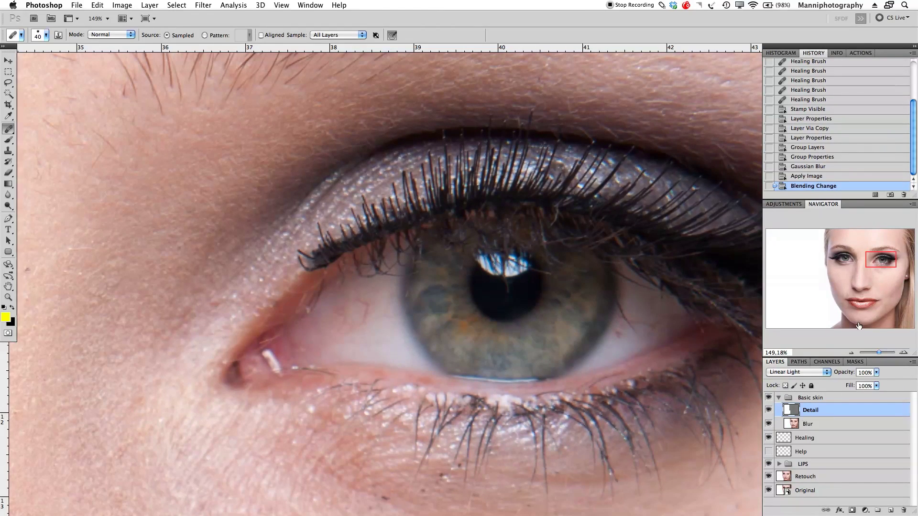
pyautogui.moveTo(881, 260); pyautogui.dragTo(868, 265)
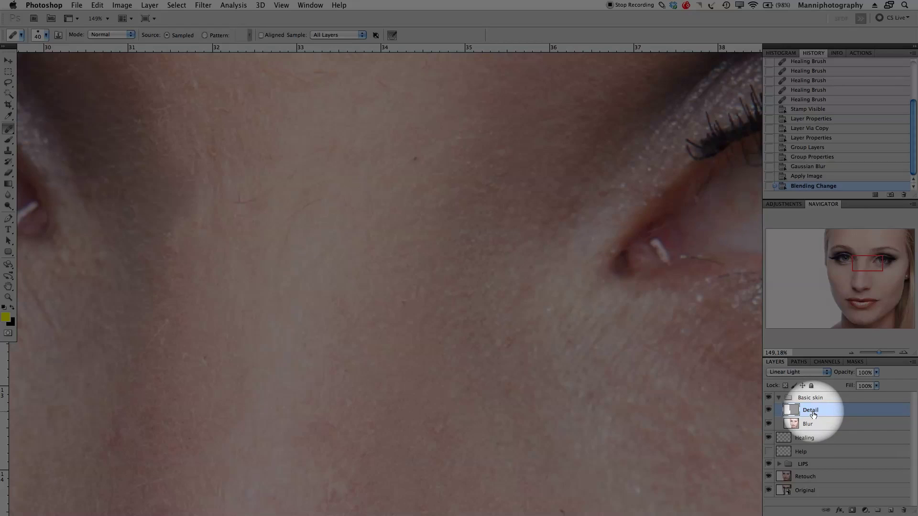
# Try the Healing Brush between the eyes on the Detail layer while sampling All Layers
pyautogui.click(813, 426)
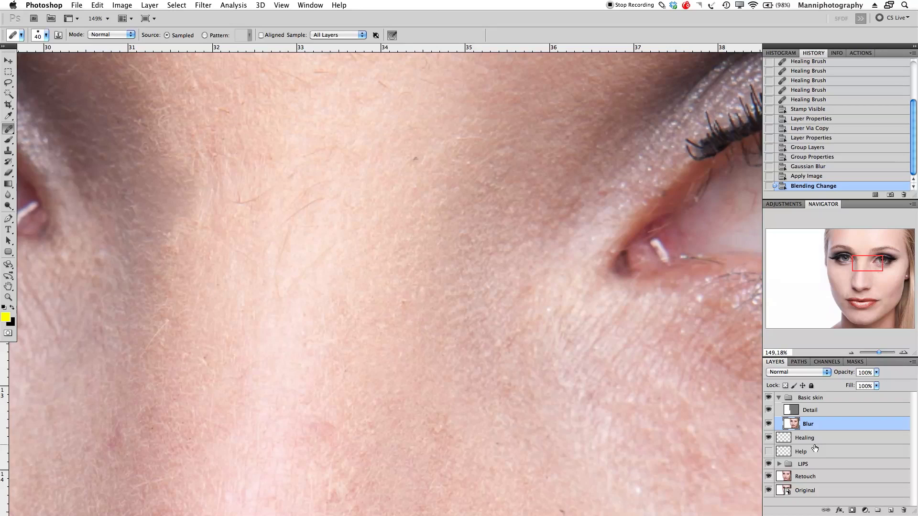
pyautogui.click(823, 414)
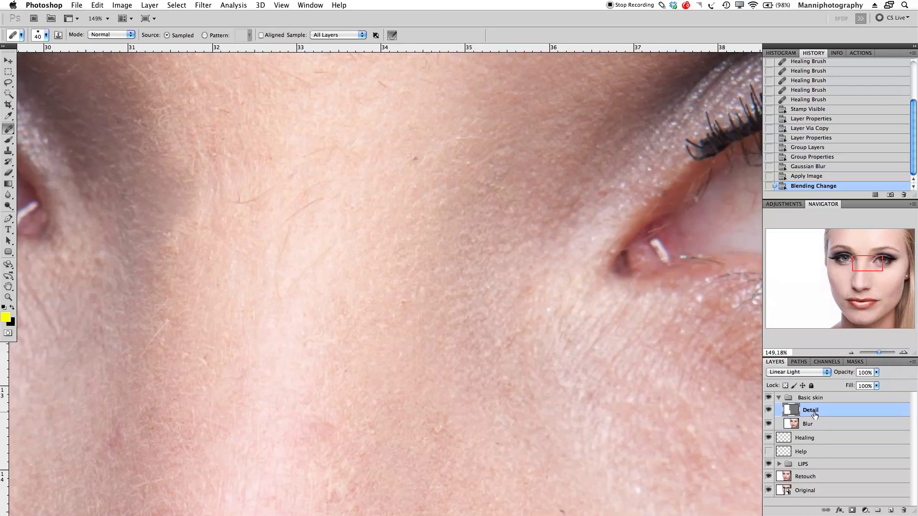
pyautogui.moveTo(550, 291)
pyautogui.mouseDown()
pyautogui.moveTo(553, 283)
pyautogui.moveTo(583, 314)
pyautogui.mouseUp()
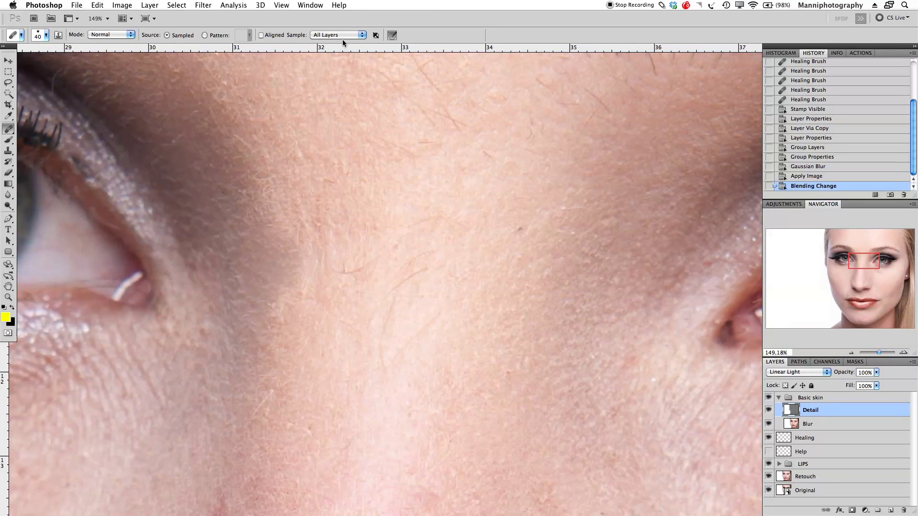
pyautogui.moveTo(446, 262)
pyautogui.mouseDown()
pyautogui.moveTo(428, 275)
pyautogui.moveTo(428, 263)
pyautogui.moveTo(447, 277)
pyautogui.mouseUp()
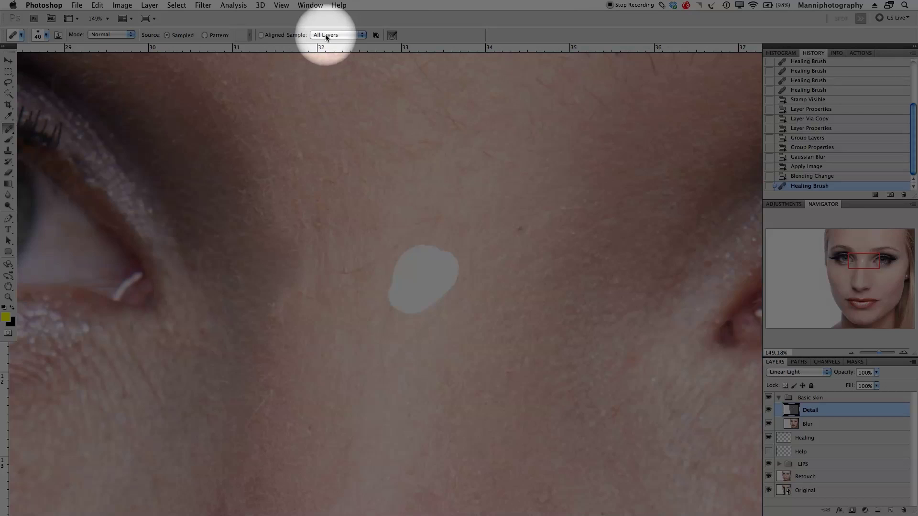
# Set the Healing Brush to sample the Current Layer and revert the last healing stroke on the Detail layer
pyautogui.click(336, 35)
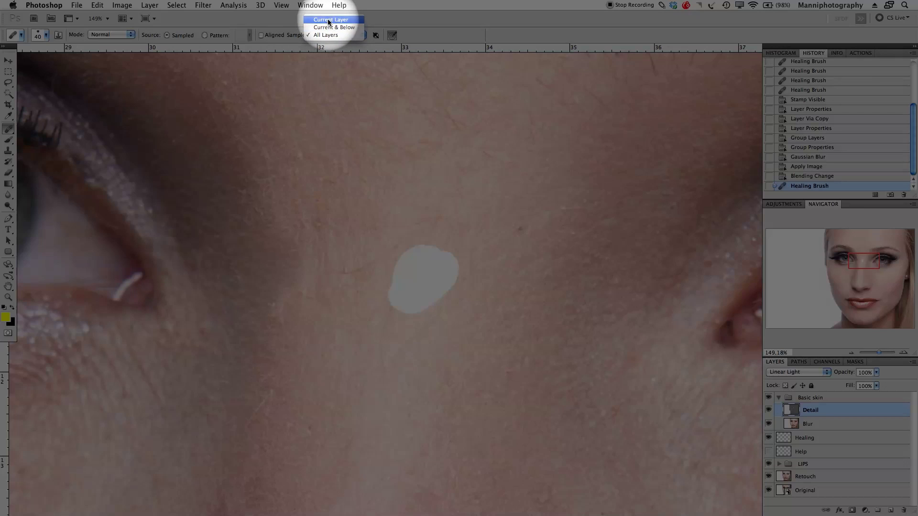
pyautogui.click(328, 20)
pyautogui.click(811, 177)
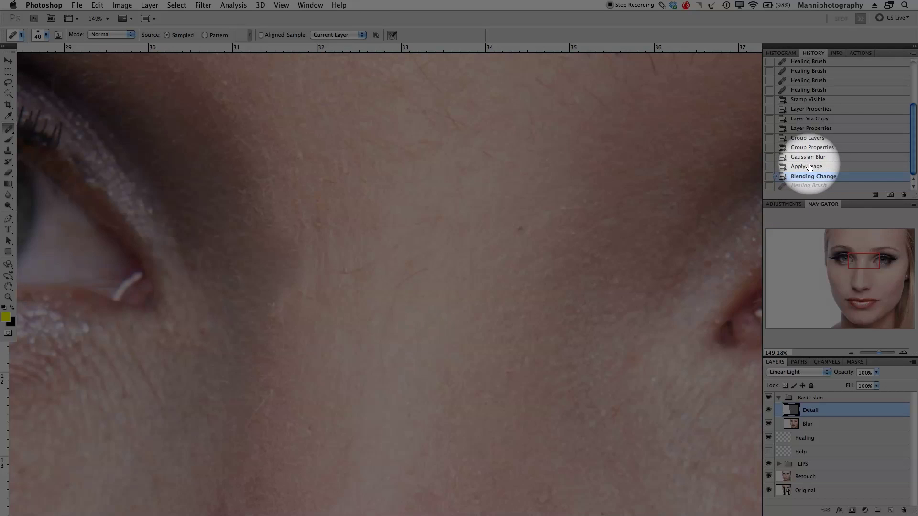
pyautogui.keyDown('alt'); pyautogui.click(706, 179); pyautogui.keyUp('alt')
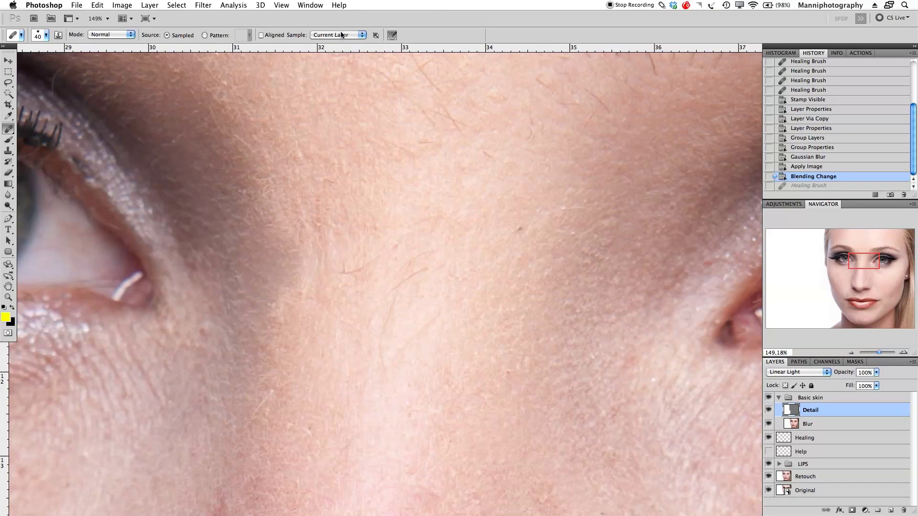
pyautogui.click(341, 34)
pyautogui.click(334, 35)
# Heal the stray hairs between the eyes on the Detail layer
pyautogui.moveTo(342, 272); pyautogui.dragTo(411, 230)
pyautogui.keyDown('alt'); pyautogui.click(456, 277); pyautogui.keyUp('alt')
pyautogui.moveTo(415, 278); pyautogui.dragTo(414, 277)
pyautogui.click(463, 280)
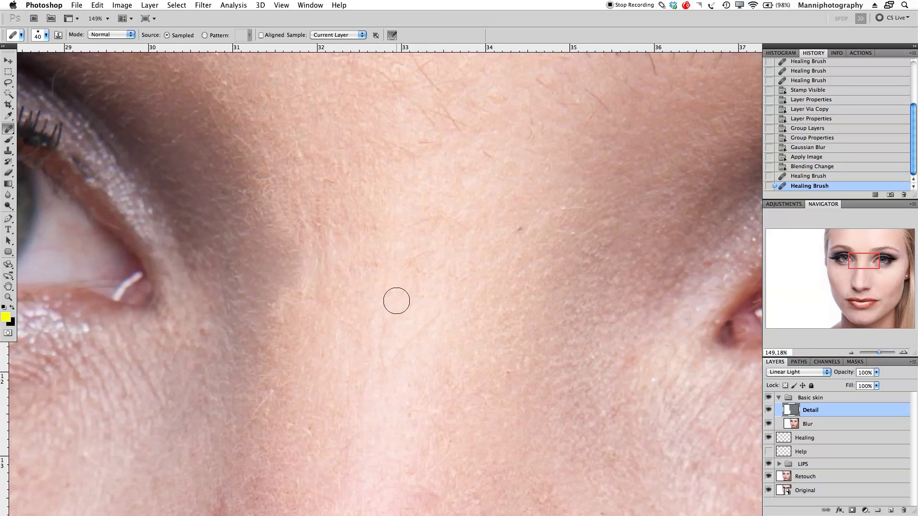
# Heal the dark spot and rough texture on the upper bridge of the nose
pyautogui.moveTo(467, 328); pyautogui.dragTo(459, 217)
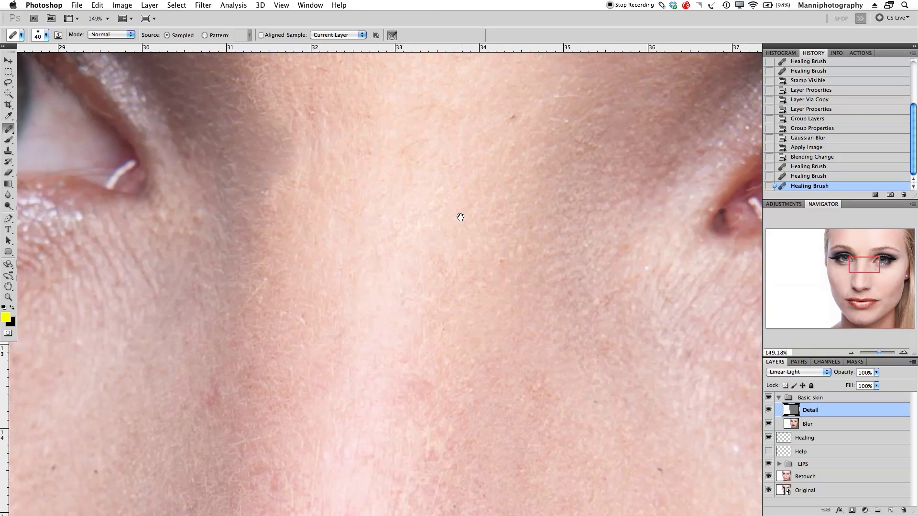
pyautogui.click(381, 247)
pyautogui.keyDown('alt'); pyautogui.click(487, 166); pyautogui.keyUp('alt')
pyautogui.moveTo(511, 114); pyautogui.dragTo(506, 128)
pyautogui.moveTo(519, 164); pyautogui.dragTo(485, 296)
# Heal the fine light hairs along the shaded side of the nose, sampling clean skin near the inner eye corner
pyautogui.keyDown('alt'); pyautogui.click(247, 191); pyautogui.keyUp('alt')
pyautogui.moveTo(229, 228); pyautogui.dragTo(254, 329)
pyautogui.moveTo(251, 247); pyautogui.dragTo(254, 304)
pyautogui.click(272, 180)
pyautogui.click(226, 279)
# Heal the reddish vein-like lines on the skin beneath the eye on the hair side, still on the Detail layer
pyautogui.scroll(-10, 263, 246)
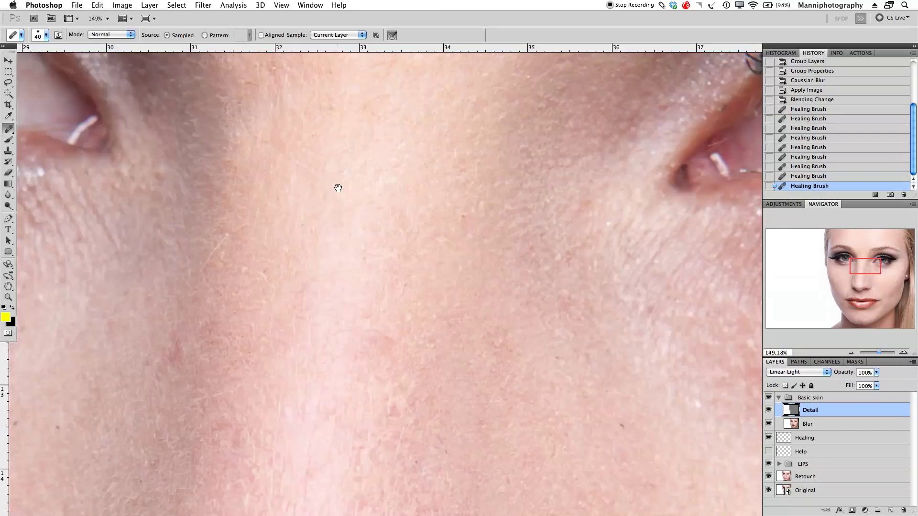
pyautogui.moveTo(340, 236); pyautogui.dragTo(123, 229)
pyautogui.moveTo(483, 237); pyautogui.dragTo(309, 316)
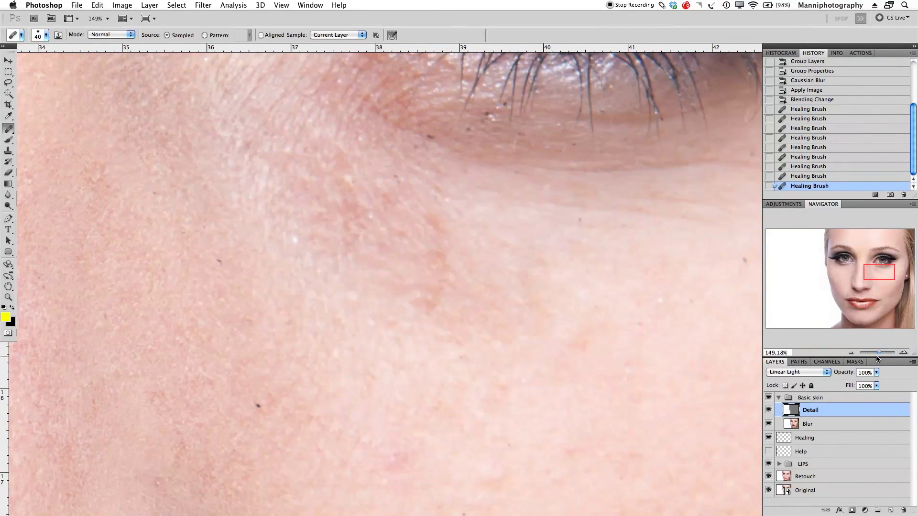
pyautogui.moveTo(877, 353); pyautogui.dragTo(877, 353)
pyautogui.click(841, 276)
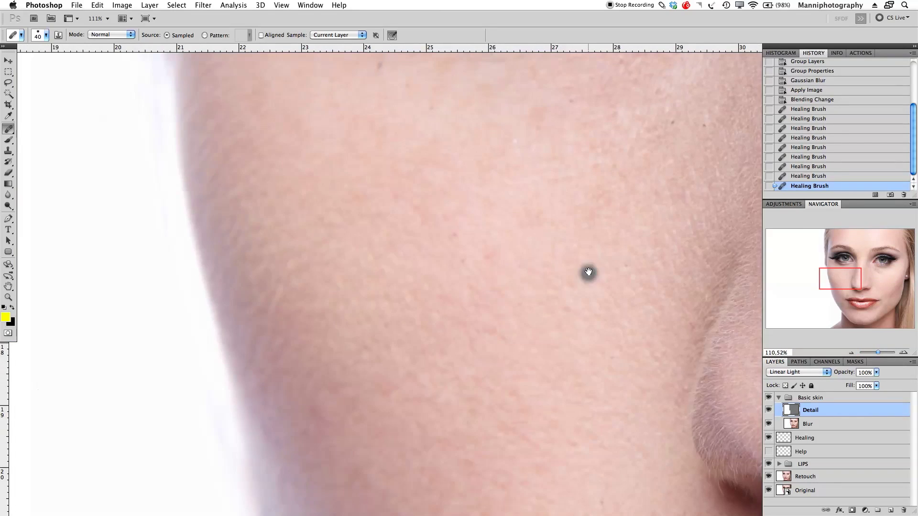
pyautogui.moveTo(588, 272); pyautogui.dragTo(457, 248)
pyautogui.hscroll(10, 457, 249)
pyautogui.scroll(3, 457, 248)
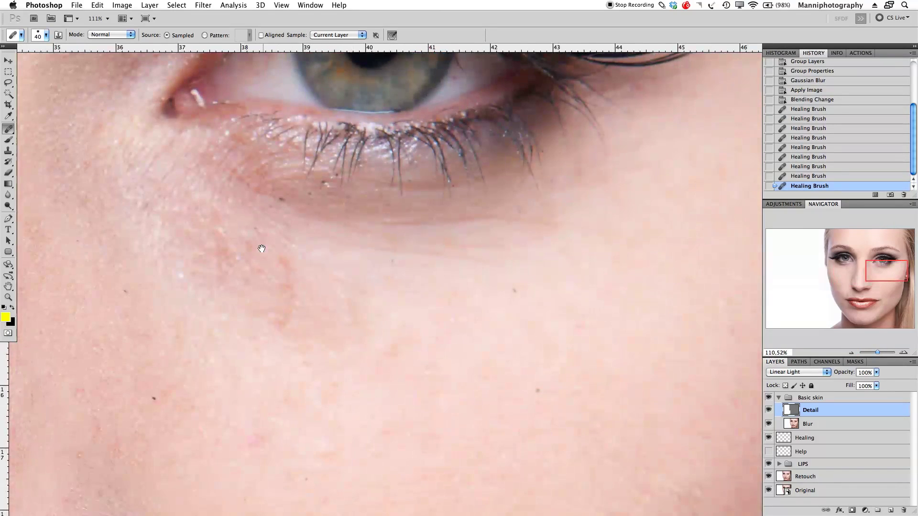
pyautogui.click(290, 254)
pyautogui.keyDown('alt'); pyautogui.click(291, 264); pyautogui.keyUp('alt')
pyautogui.click(295, 286)
pyautogui.click(286, 301)
pyautogui.click(271, 298)
pyautogui.click(271, 299)
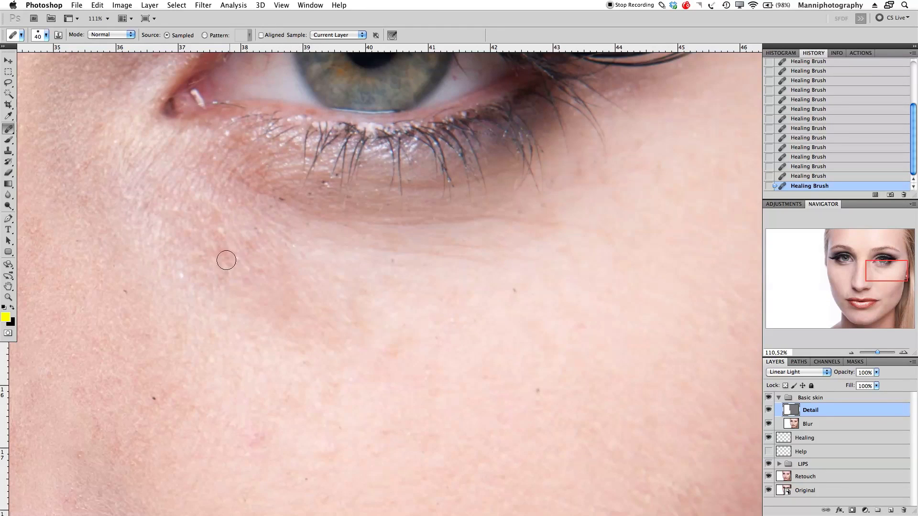
pyautogui.moveTo(224, 245); pyautogui.dragTo(239, 244)
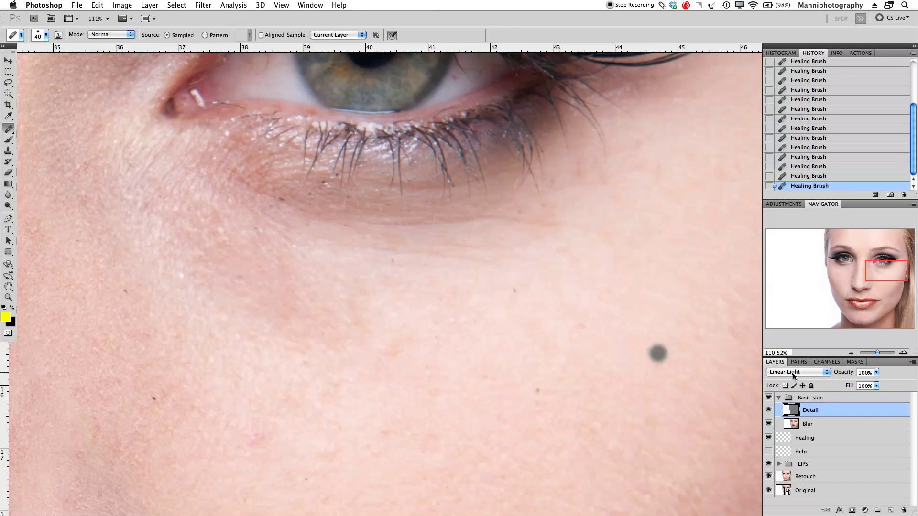
# Heal the reddish patch beneath the same eye on the Blur layer and compare the face with the Basic skin group hidden and shown
pyautogui.click(812, 425)
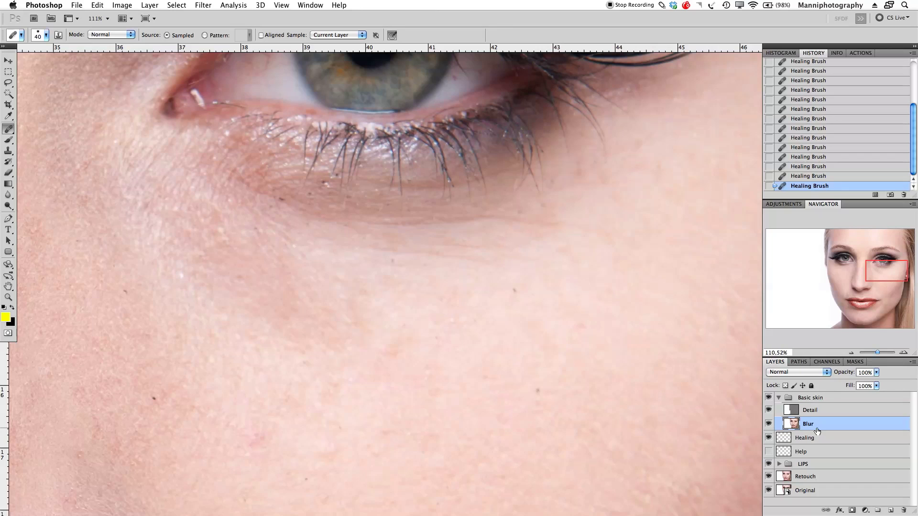
pyautogui.moveTo(268, 317)
pyautogui.mouseDown()
pyautogui.moveTo(292, 322)
pyautogui.moveTo(274, 329)
pyautogui.moveTo(279, 336)
pyautogui.moveTo(281, 301)
pyautogui.moveTo(319, 326)
pyautogui.moveTo(293, 292)
pyautogui.moveTo(329, 296)
pyautogui.mouseUp()
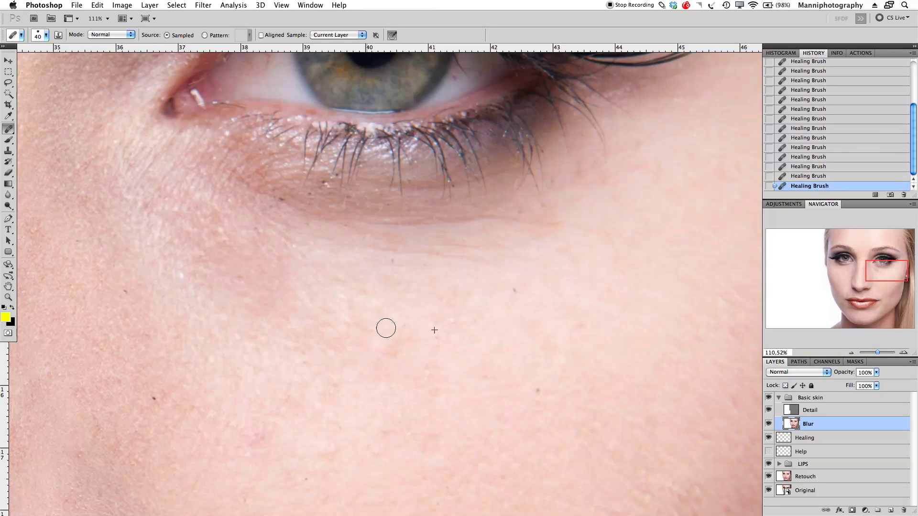
pyautogui.moveTo(877, 353); pyautogui.dragTo(874, 352)
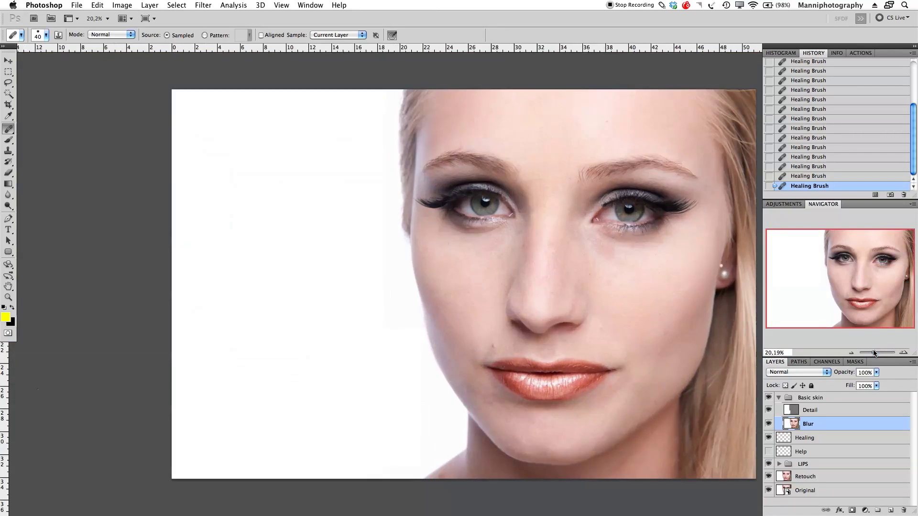
pyautogui.moveTo(655, 324); pyautogui.dragTo(488, 338)
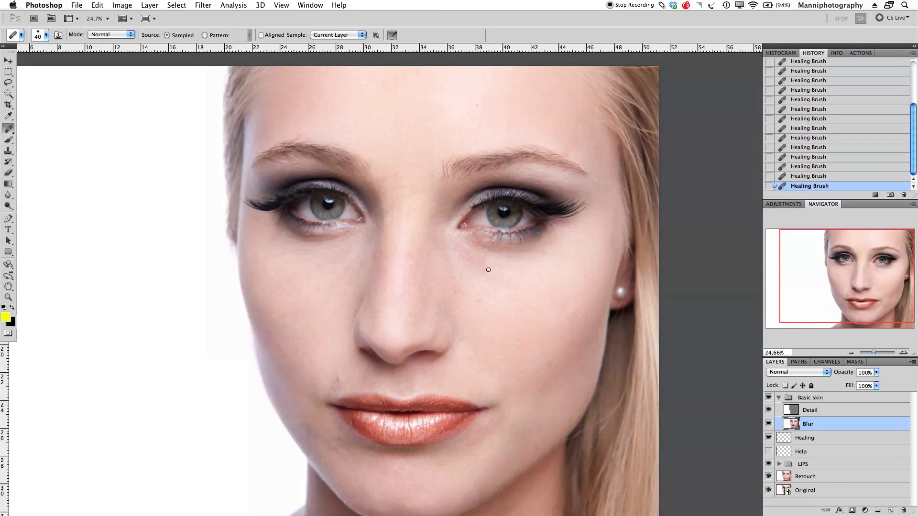
pyautogui.moveTo(494, 265); pyautogui.dragTo(510, 274)
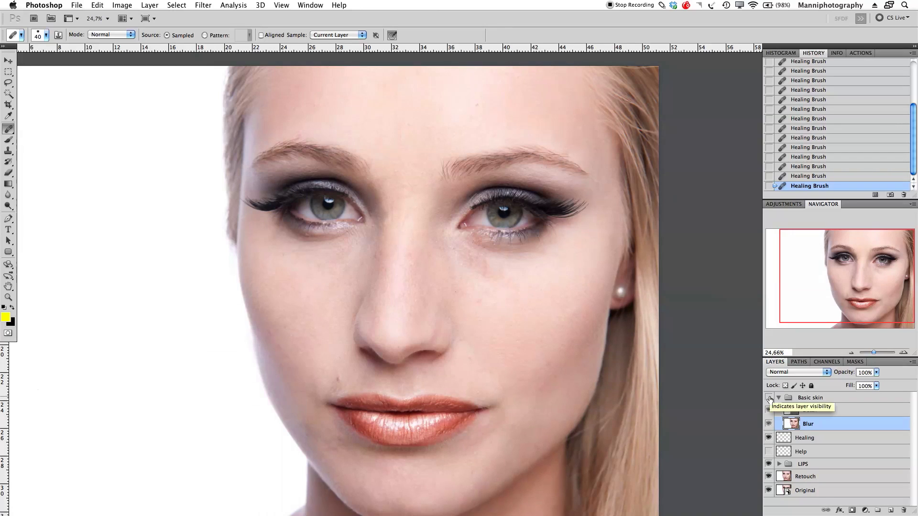
pyautogui.moveTo(466, 371); pyautogui.dragTo(452, 325)
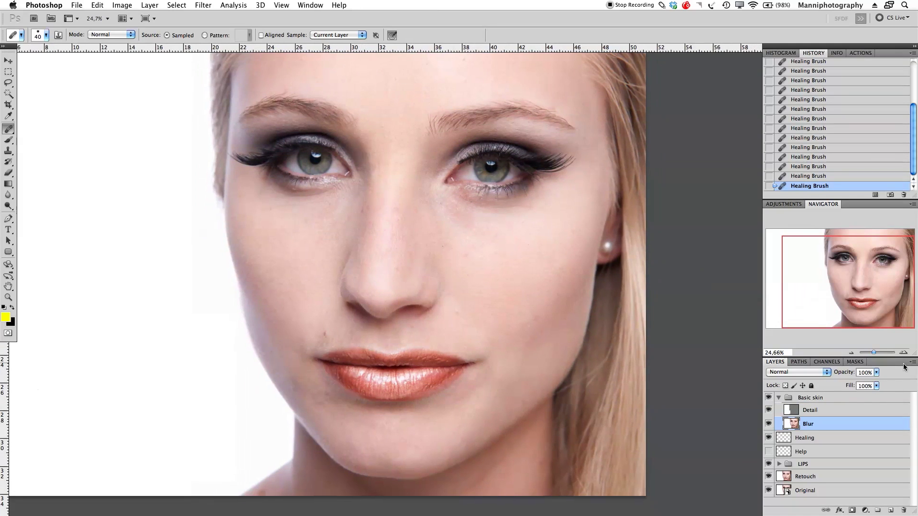
# Heal the small blemishes on the cheek beside the nostril on the Detail layer
pyautogui.moveTo(877, 355); pyautogui.dragTo(877, 352)
pyautogui.scroll(-2, 535, 383)
pyautogui.hscroll(1, 535, 383)
pyautogui.click(819, 411)
pyautogui.moveTo(588, 340); pyautogui.dragTo(555, 287)
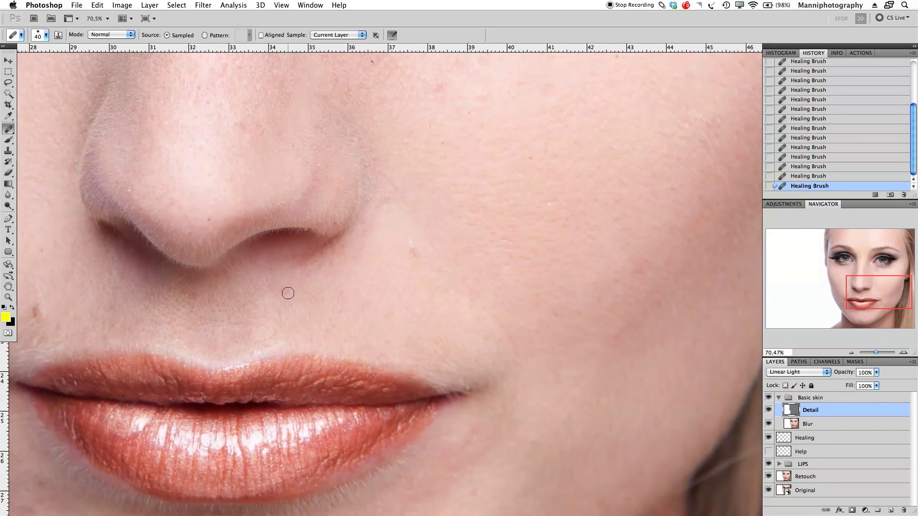
pyautogui.keyDown('alt'); pyautogui.click(359, 287); pyautogui.keyUp('alt')
pyautogui.keyDown('alt'); pyautogui.click(432, 227); pyautogui.keyUp('alt')
pyautogui.moveTo(418, 222); pyautogui.dragTo(509, 350)
pyautogui.keyDown('alt'); pyautogui.click(459, 247); pyautogui.keyUp('alt')
pyautogui.keyDown('alt'); pyautogui.click(485, 294); pyautogui.keyUp('alt')
pyautogui.keyDown('alt'); pyautogui.click(416, 262); pyautogui.keyUp('alt')
pyautogui.moveTo(410, 221)
pyautogui.mouseDown()
pyautogui.moveTo(404, 258)
pyautogui.moveTo(394, 195)
pyautogui.moveTo(361, 252)
pyautogui.moveTo(372, 248)
pyautogui.moveTo(380, 263)
pyautogui.mouseUp()
# Heal the brown mole above the corner of the mouth and the skin around it on the Detail layer
pyautogui.moveTo(397, 266)
pyautogui.mouseDown()
pyautogui.moveTo(414, 214)
pyautogui.moveTo(490, 210)
pyautogui.mouseUp()
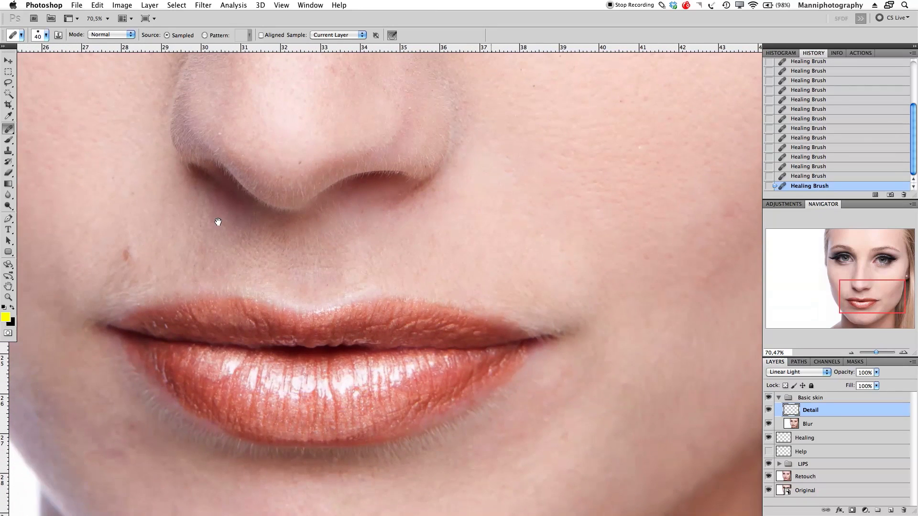
pyautogui.click(132, 249)
pyautogui.keyDown('alt'); pyautogui.click(174, 225); pyautogui.keyUp('alt')
pyautogui.moveTo(159, 254)
pyautogui.mouseDown()
pyautogui.moveTo(136, 275)
pyautogui.moveTo(160, 232)
pyautogui.mouseUp()
pyautogui.keyDown('alt'); pyautogui.click(156, 250); pyautogui.keyUp('alt')
pyautogui.moveTo(140, 269); pyautogui.dragTo(97, 298)
pyautogui.keyDown('alt'); pyautogui.click(127, 254); pyautogui.keyUp('alt')
pyautogui.moveTo(170, 265); pyautogui.dragTo(232, 256)
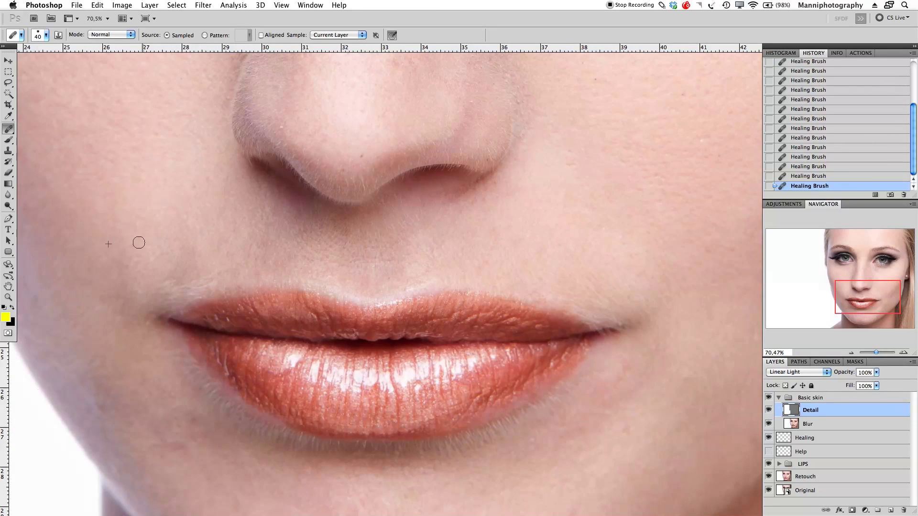
pyautogui.moveTo(194, 263); pyautogui.dragTo(213, 188)
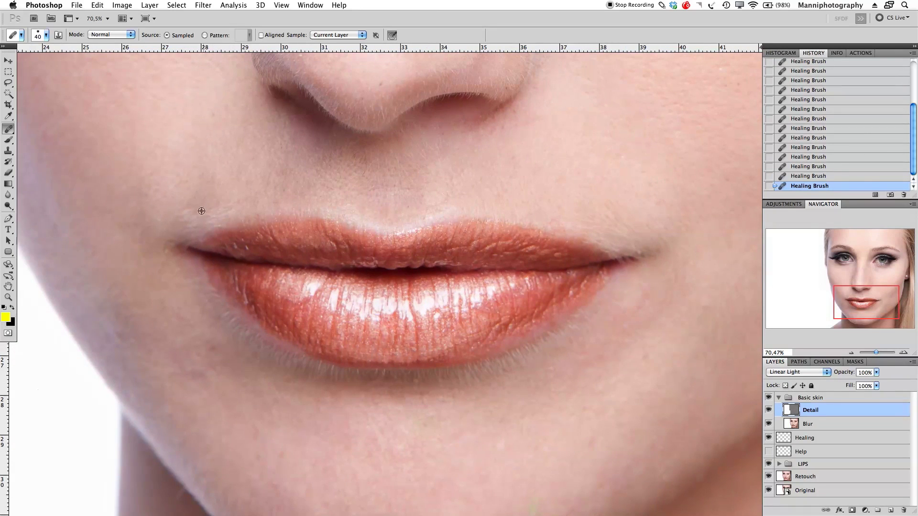
pyautogui.moveTo(180, 217)
pyautogui.mouseDown()
pyautogui.moveTo(228, 212)
pyautogui.moveTo(189, 226)
pyautogui.moveTo(173, 220)
pyautogui.moveTo(198, 211)
pyautogui.mouseUp()
# Heal the bright flecks near the corner of the upper lip and small marks above the lip with a size 15 Healing Brush
pyautogui.press('z')
pyautogui.moveTo(188, 229); pyautogui.dragTo(256, 222)
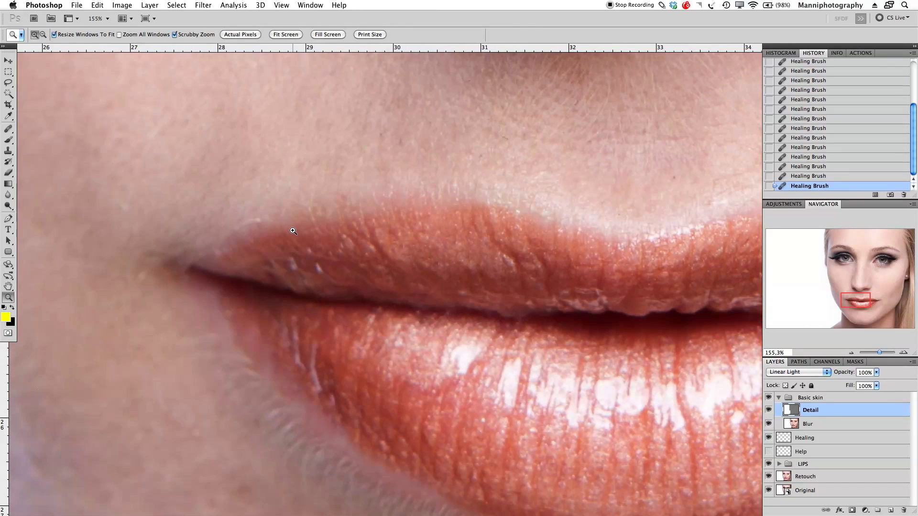
pyautogui.press('j')
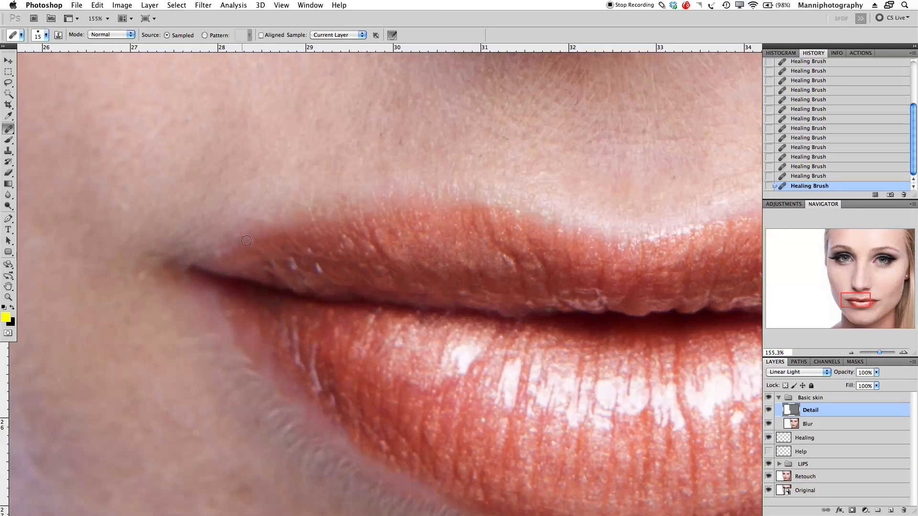
pyautogui.moveTo(279, 249)
pyautogui.mouseDown()
pyautogui.moveTo(315, 252)
pyautogui.moveTo(322, 271)
pyautogui.mouseUp()
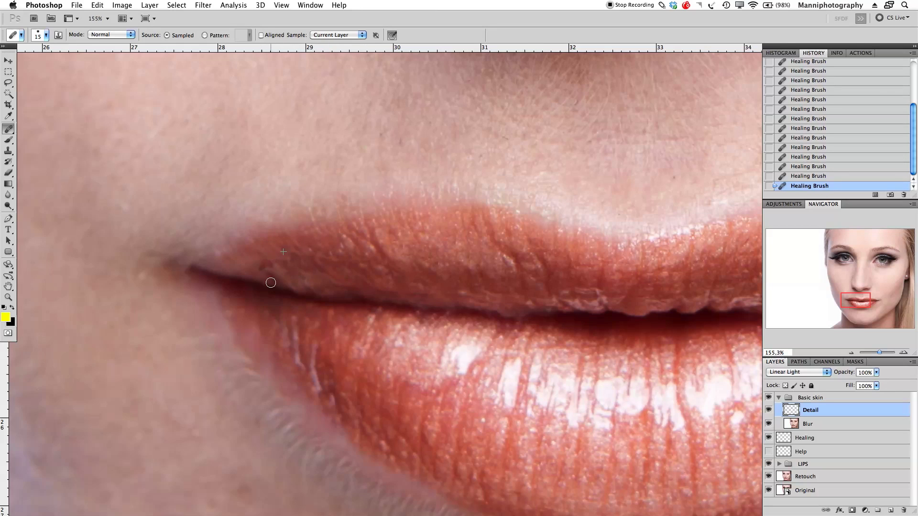
pyautogui.moveTo(377, 278); pyautogui.dragTo(291, 236)
pyautogui.moveTo(516, 334); pyautogui.dragTo(230, 350)
pyautogui.keyDown('alt'); pyautogui.click(387, 120); pyautogui.keyUp('alt')
pyautogui.moveTo(402, 134); pyautogui.dragTo(430, 140)
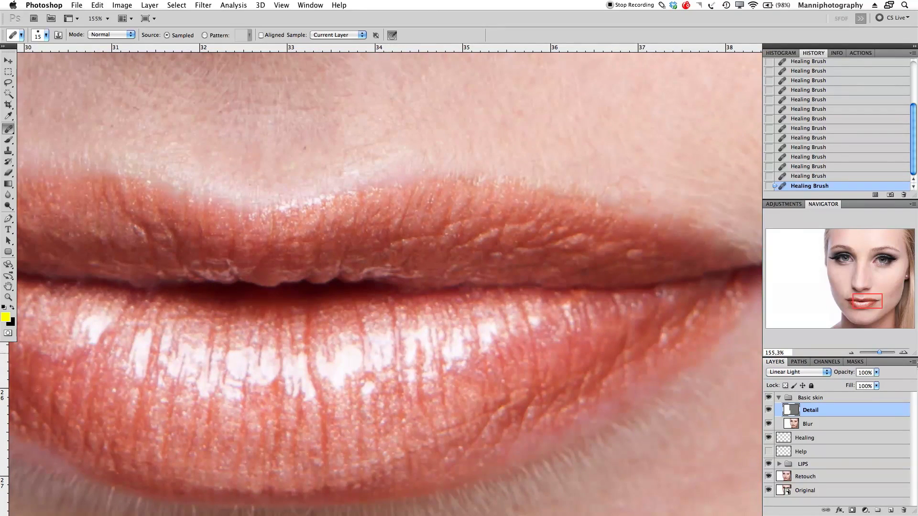
# Review the whole portrait and select the Basic skin group
pyautogui.moveTo(880, 354); pyautogui.dragTo(873, 353)
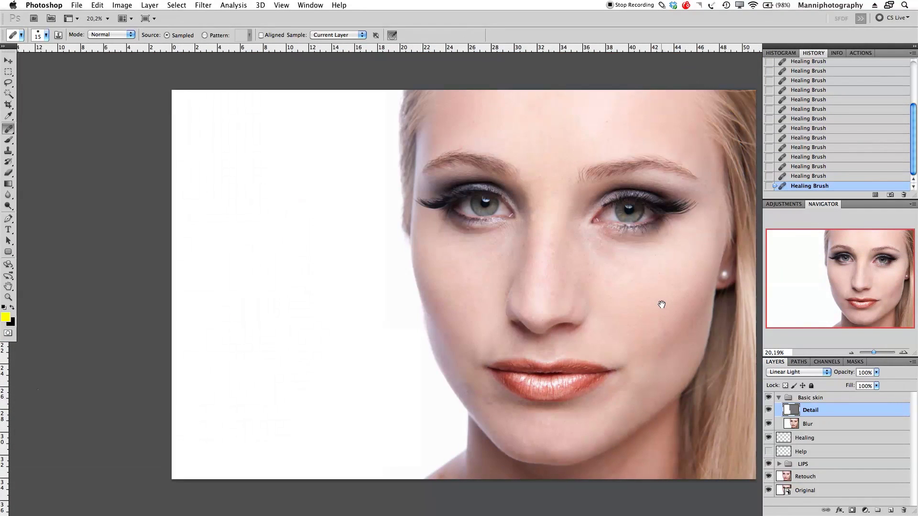
pyautogui.moveTo(660, 303); pyautogui.dragTo(580, 299)
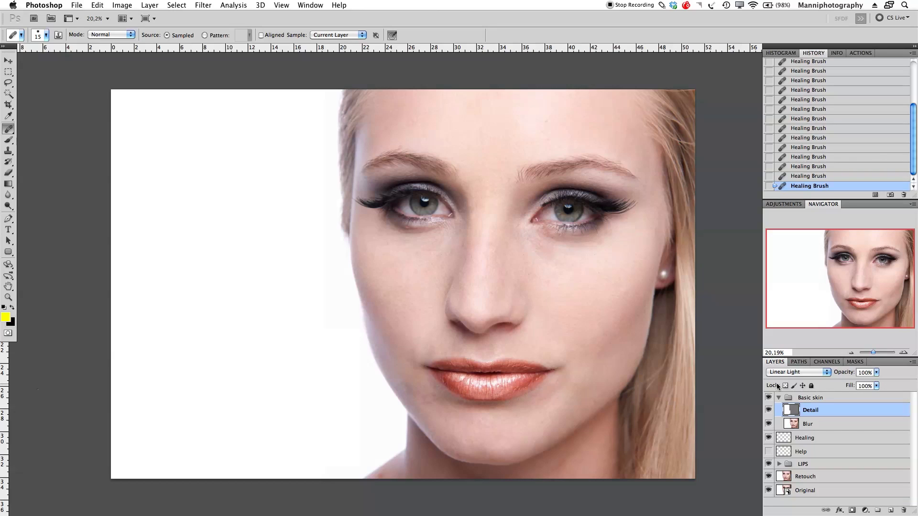
pyautogui.click(788, 398)
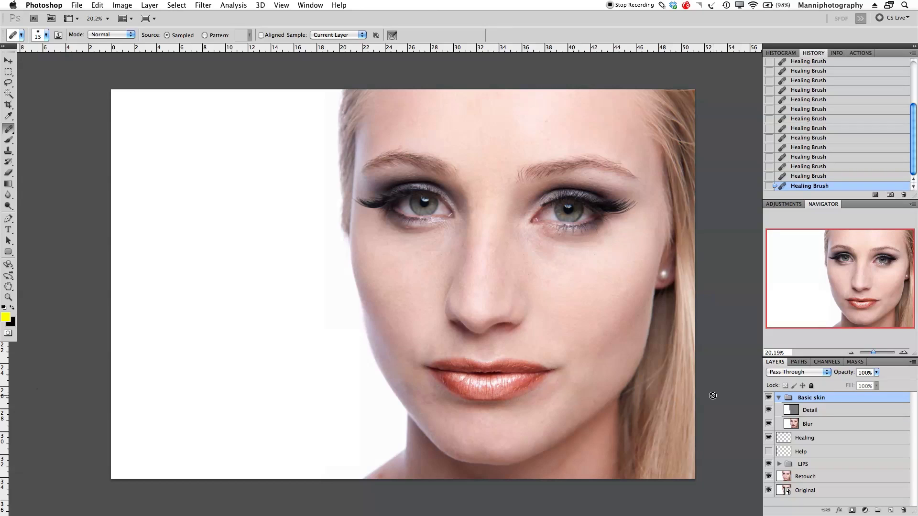